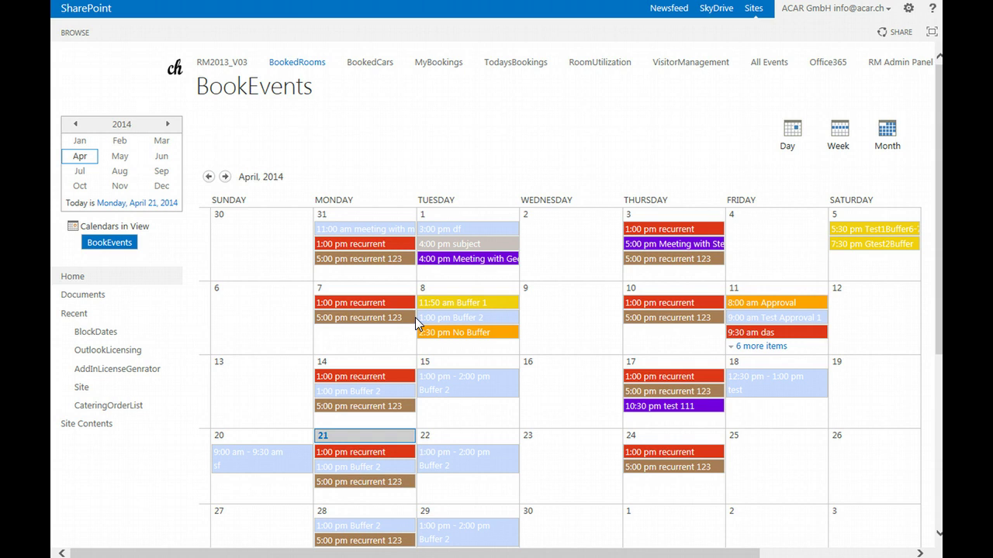
Step: Open and close the account menu, then scroll around the BookEvents calendar
left_click(882, 11)
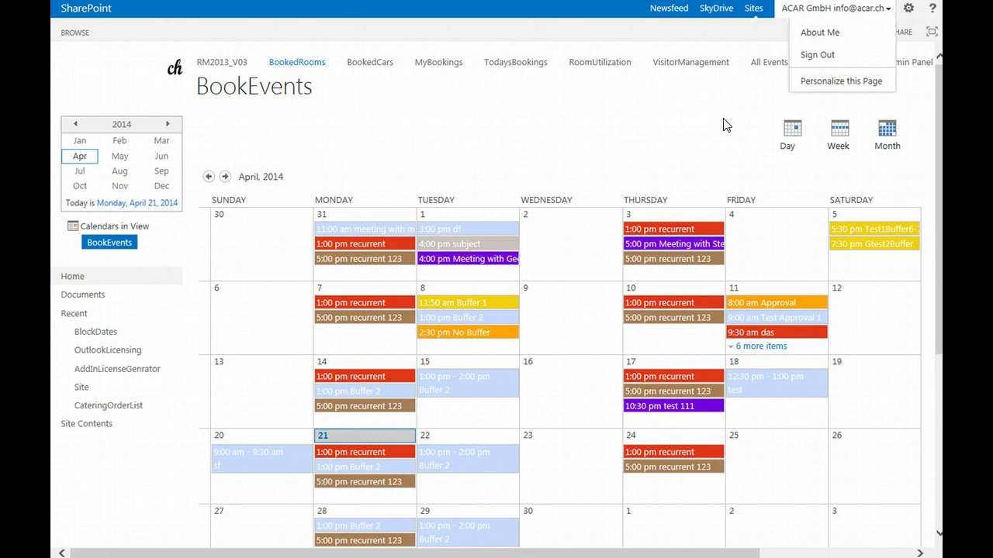
left_click(682, 116)
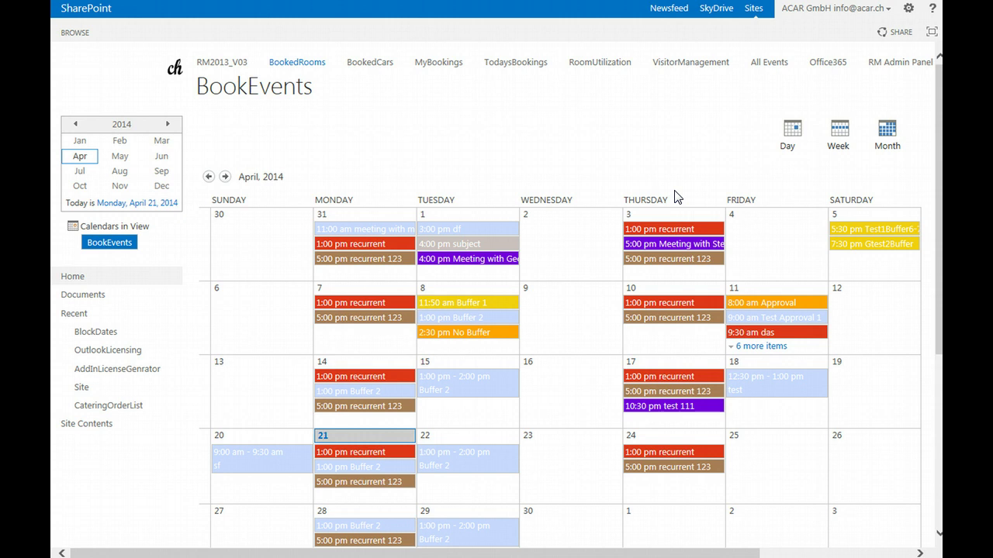
scroll(675, 197, "down", 1)
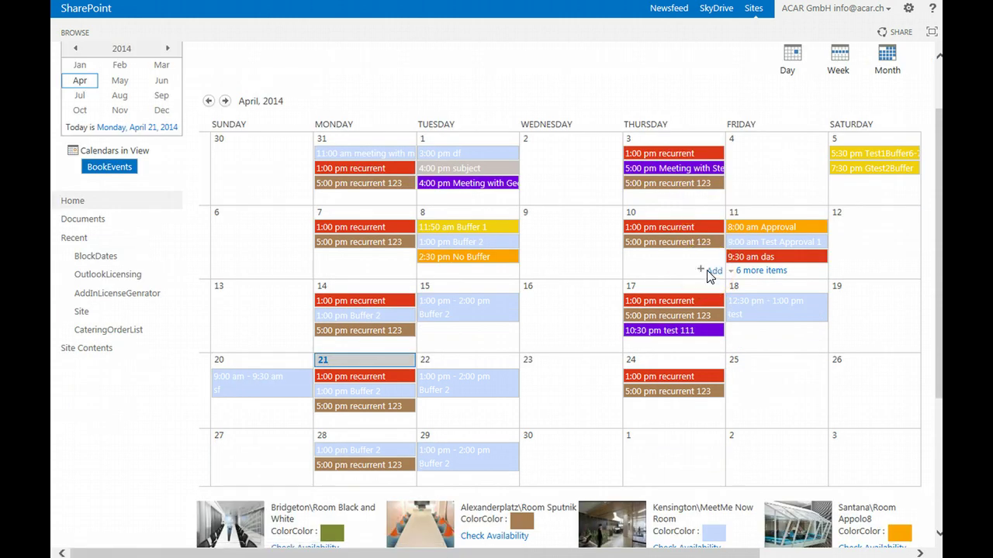
left_click(617, 316)
left_click(609, 325)
scroll(583, 310, "down", 2)
scroll(587, 314, "up", 2)
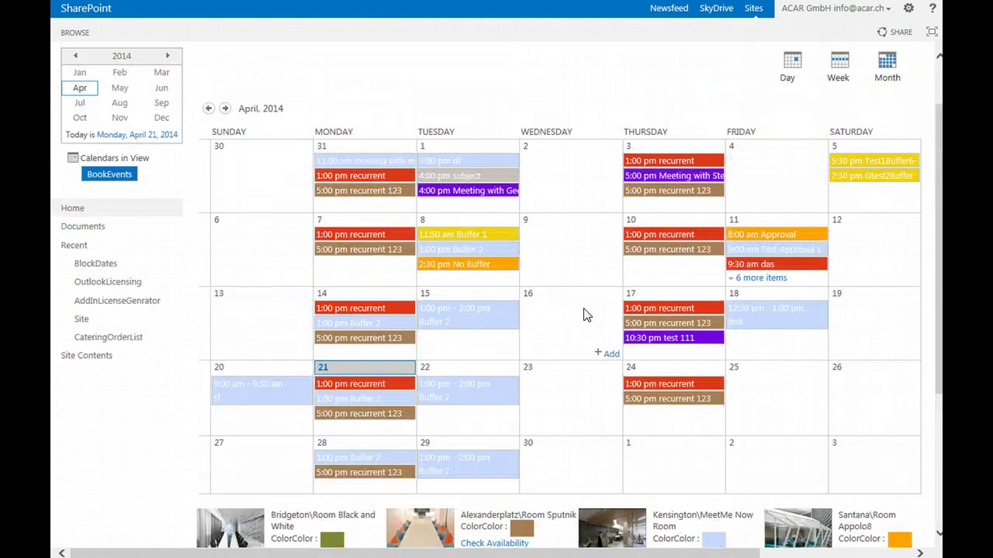
Step: Switch the BookEvents calendar to week view, then to the Monday, April 21, 2014 day view
left_click(839, 66)
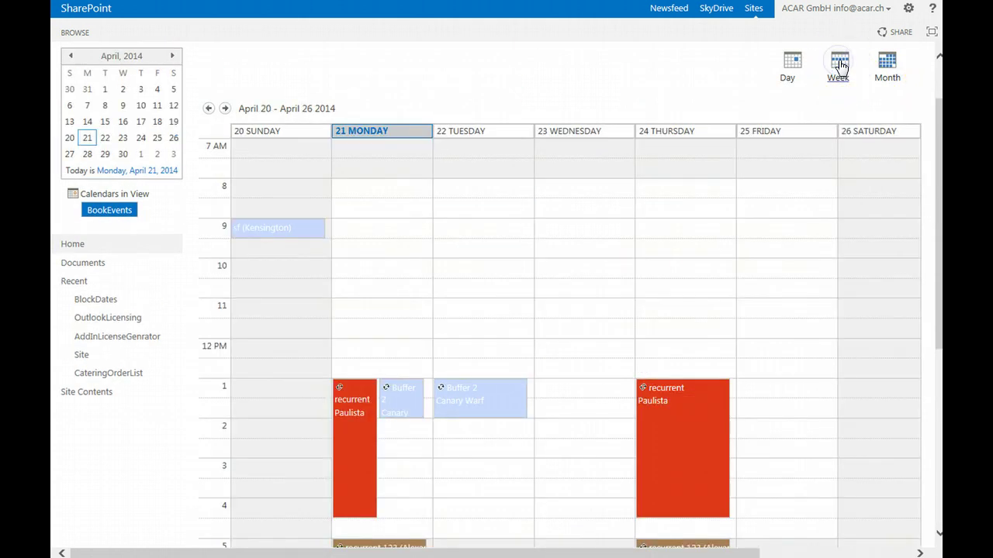
scroll(705, 240, "down", 1)
scroll(721, 215, "up", 1)
left_click(789, 65)
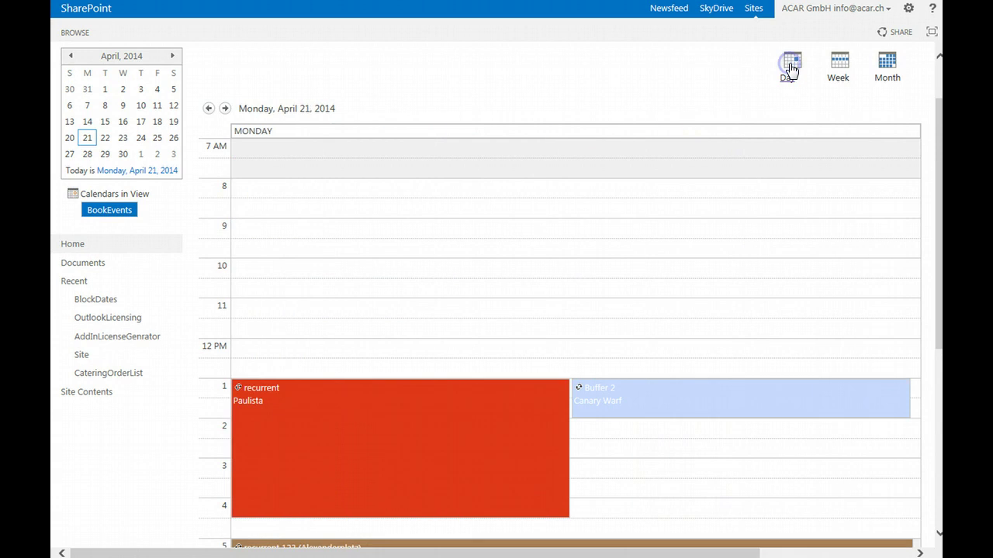
scroll(694, 250, "down", 3)
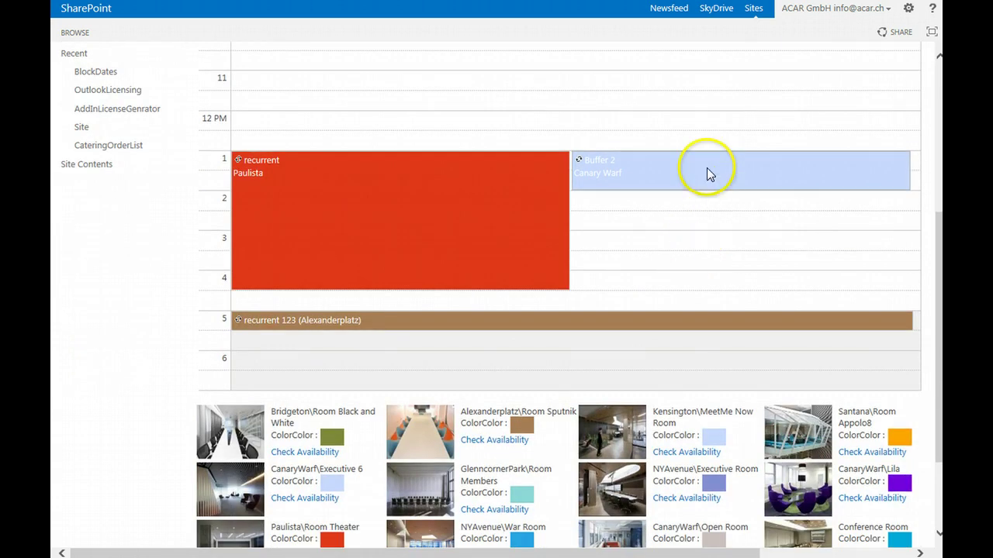
scroll(704, 133, "up", 1)
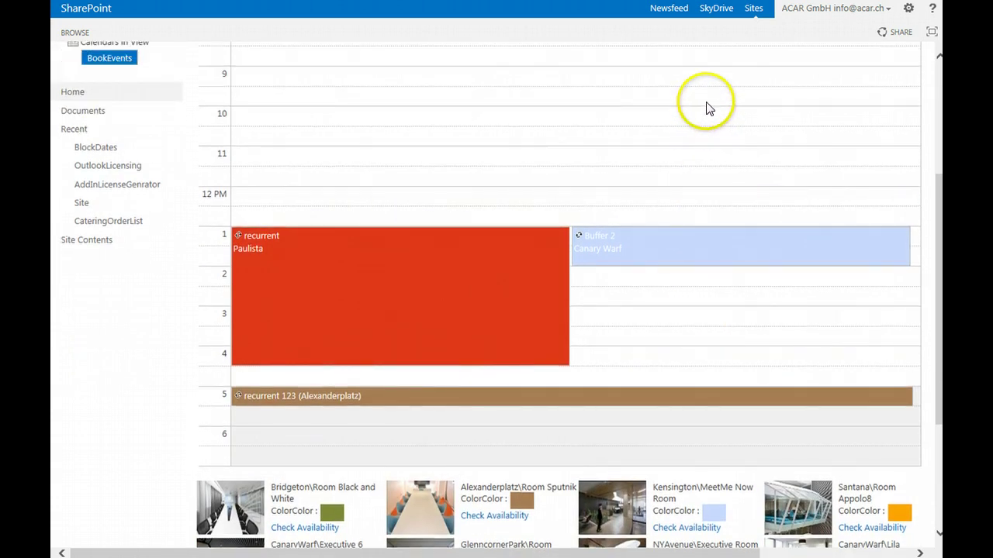
scroll(706, 109, "up", 2)
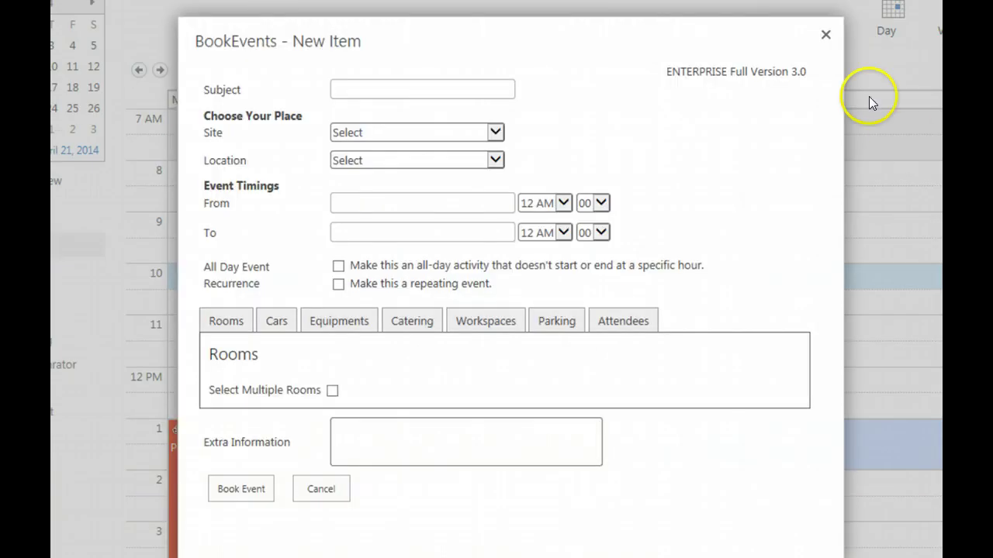
Step: Discard the empty New Item form and advance the day view to Tuesday, April 22, 2014
left_click(825, 34)
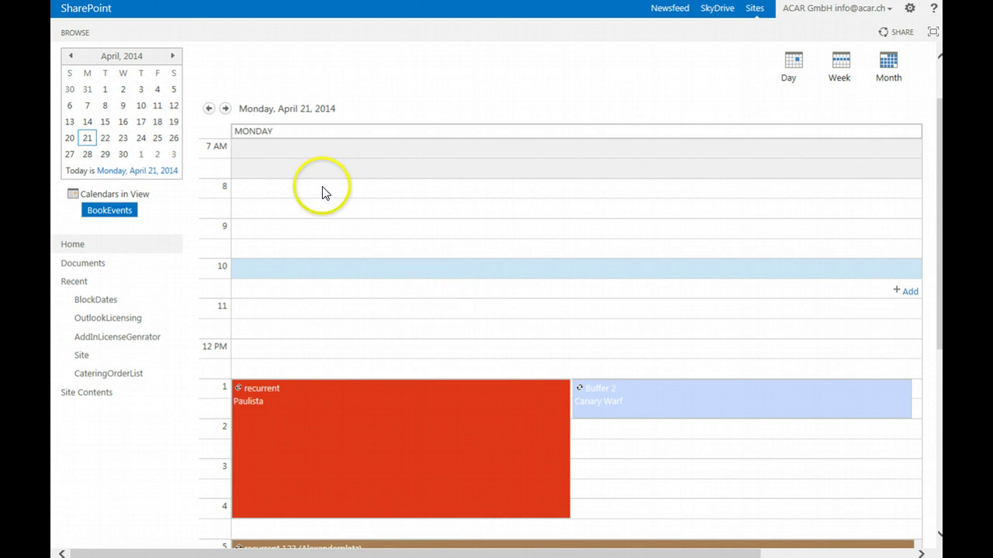
left_click(225, 109)
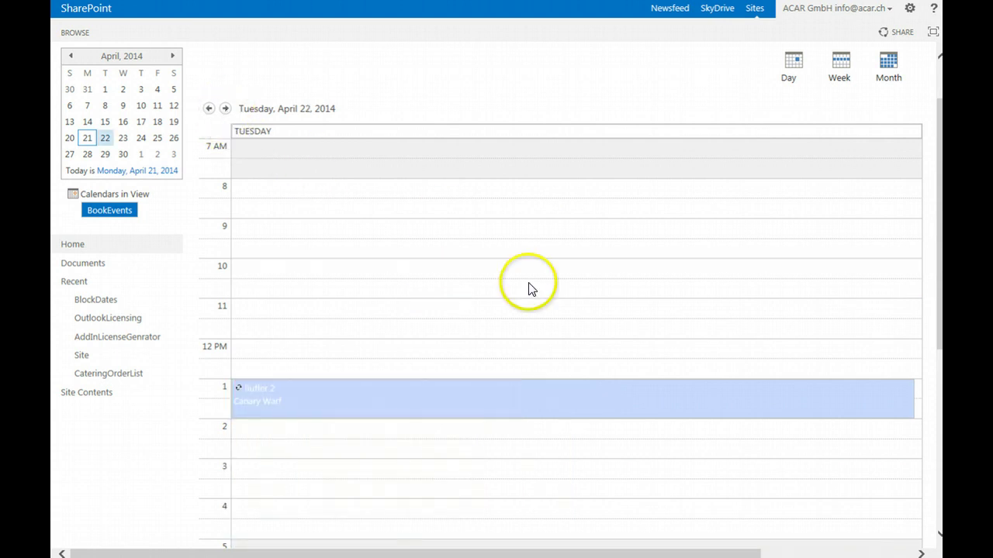
scroll(532, 290, "down", 2)
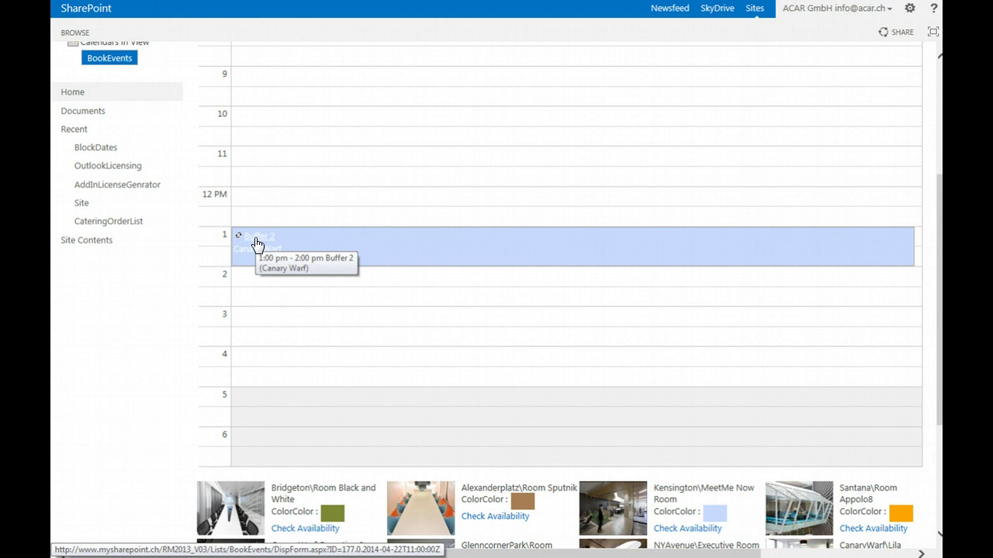
scroll(461, 303, "up", 1)
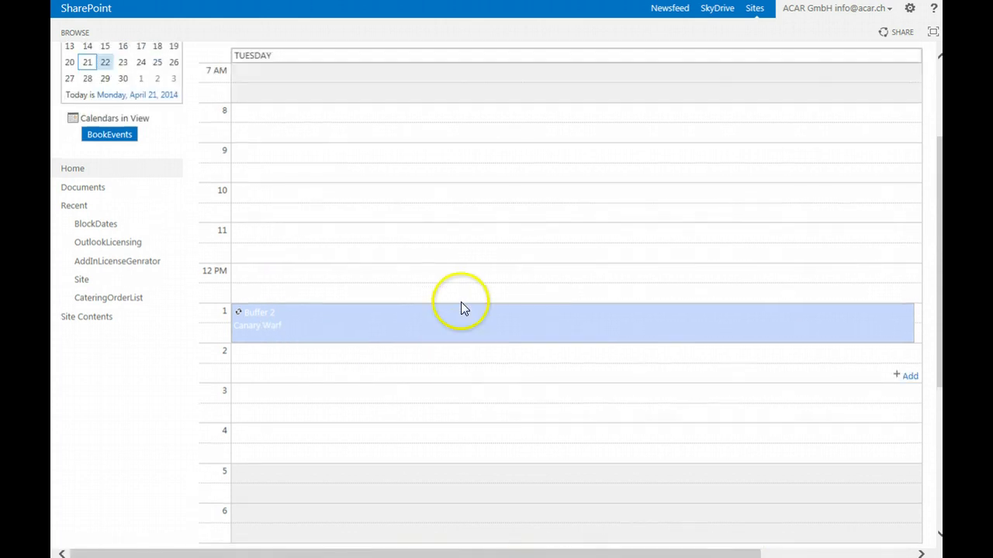
scroll(460, 233, "down", 1)
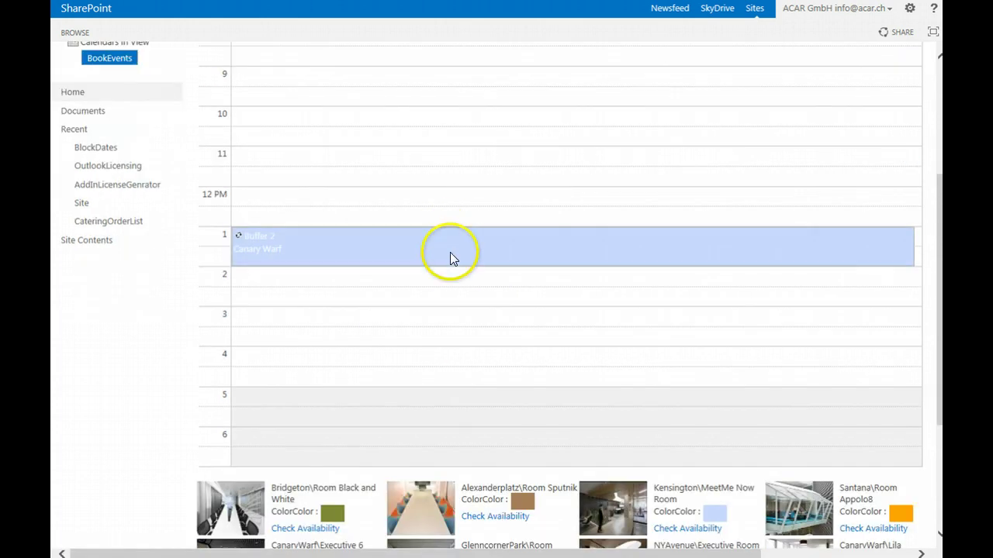
left_click(434, 312)
left_click(434, 311)
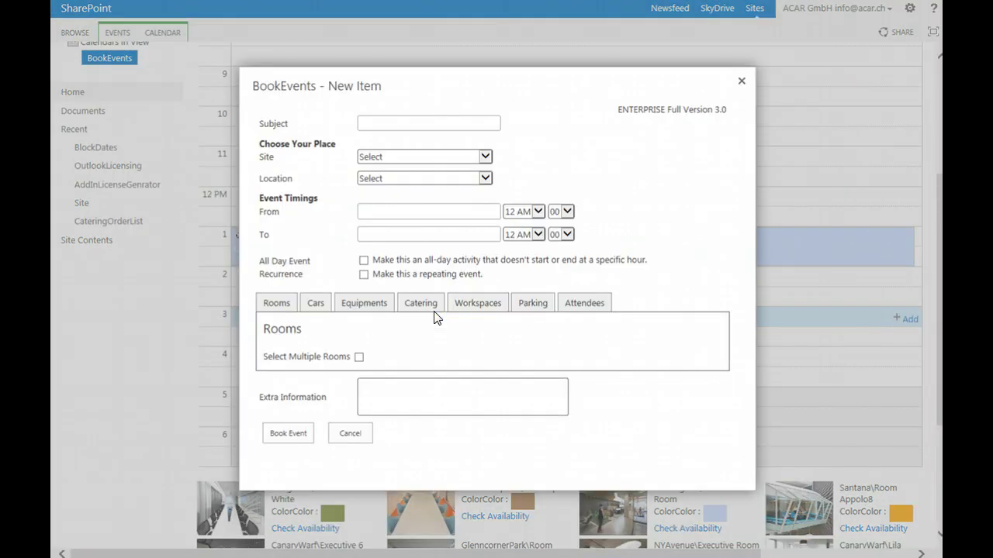
left_click(434, 316)
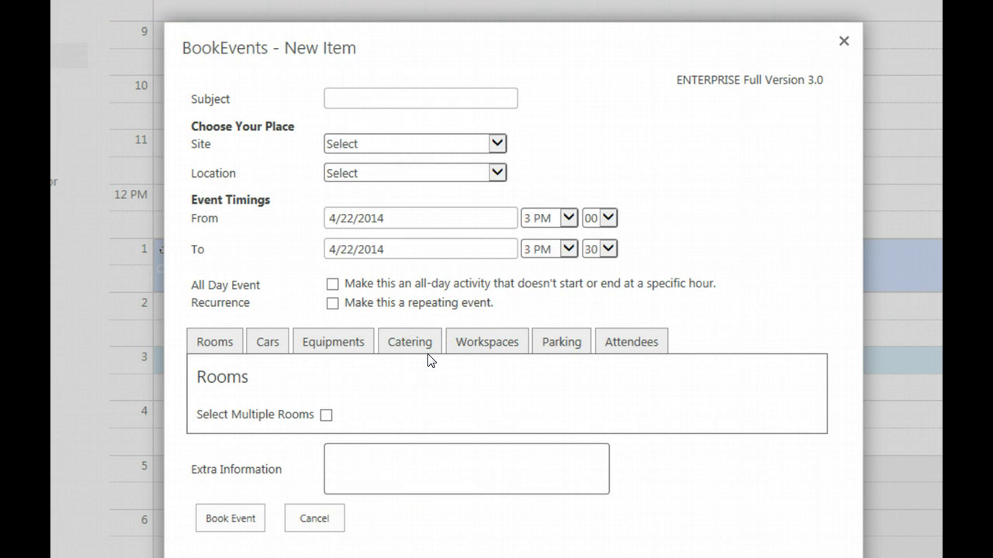
left_click(844, 41)
scroll(525, 354, "up", 3)
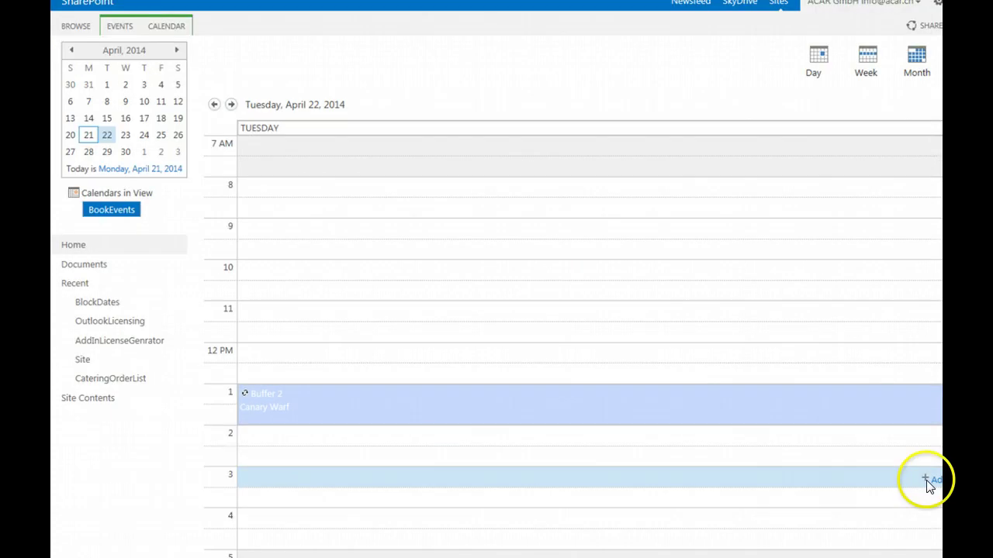
Step: Start a new booking in the 3 PM slot on 4/22/2014, keeping 3:00–3:30 PM
left_click(934, 480)
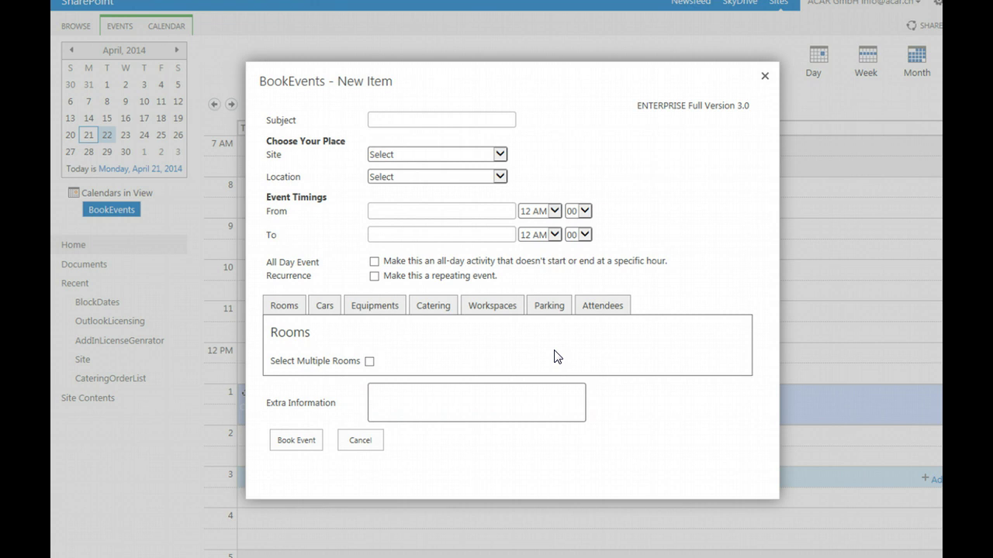
left_click(501, 323)
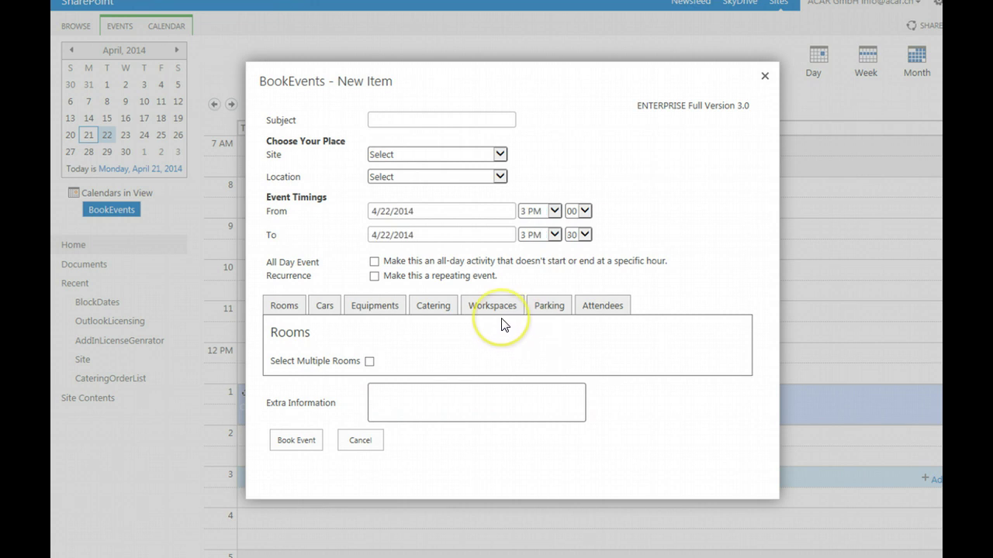
left_click(554, 212)
left_click(552, 187)
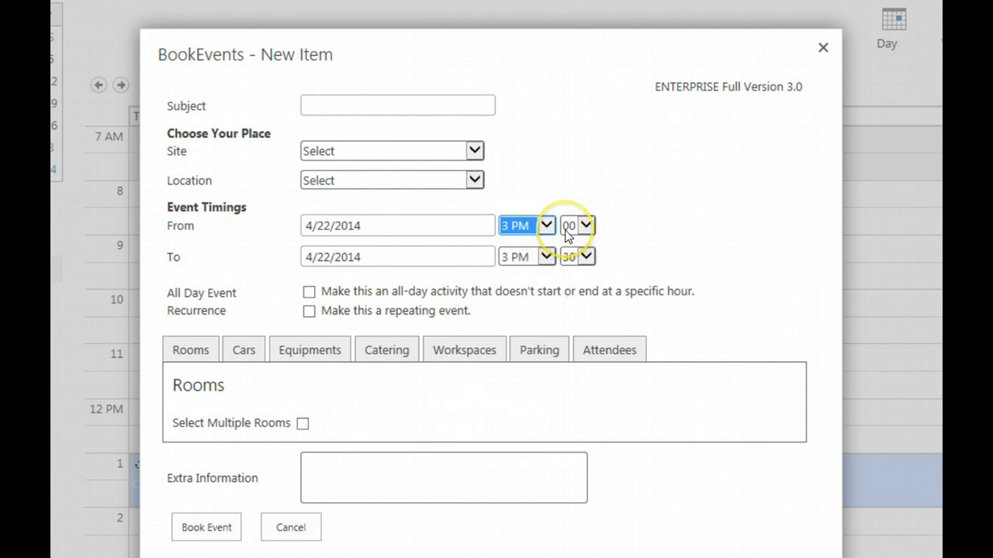
left_click(343, 105)
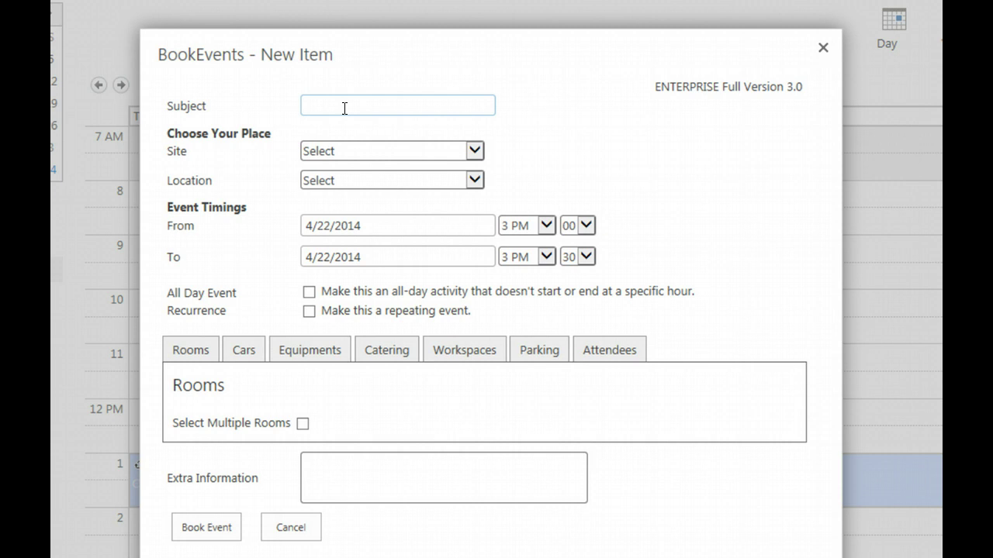
Step: Enter subject 'Test Meeting ATLAS', choose site London and location Kensington
type("Test Meeting ")
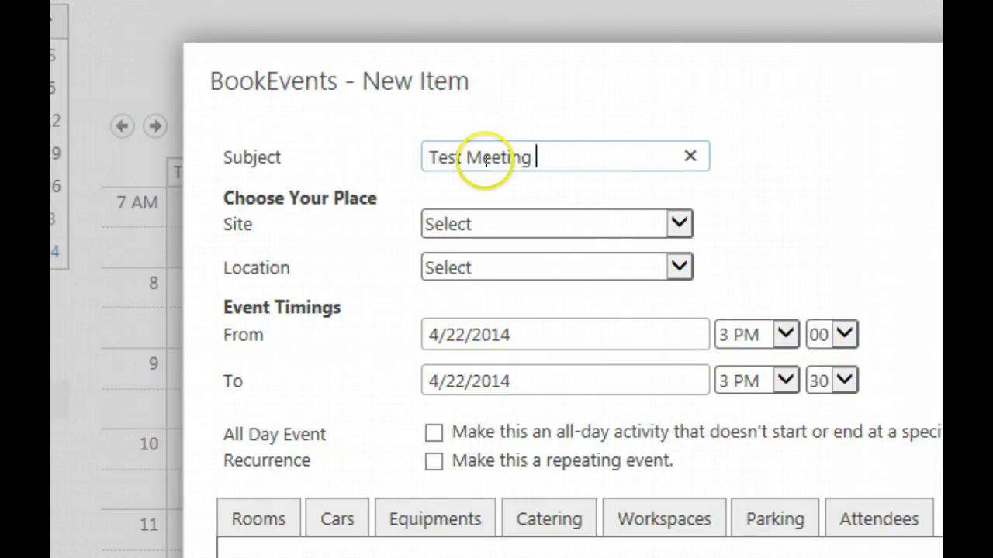
type("ATLAS")
key("Tab")
left_click(587, 219)
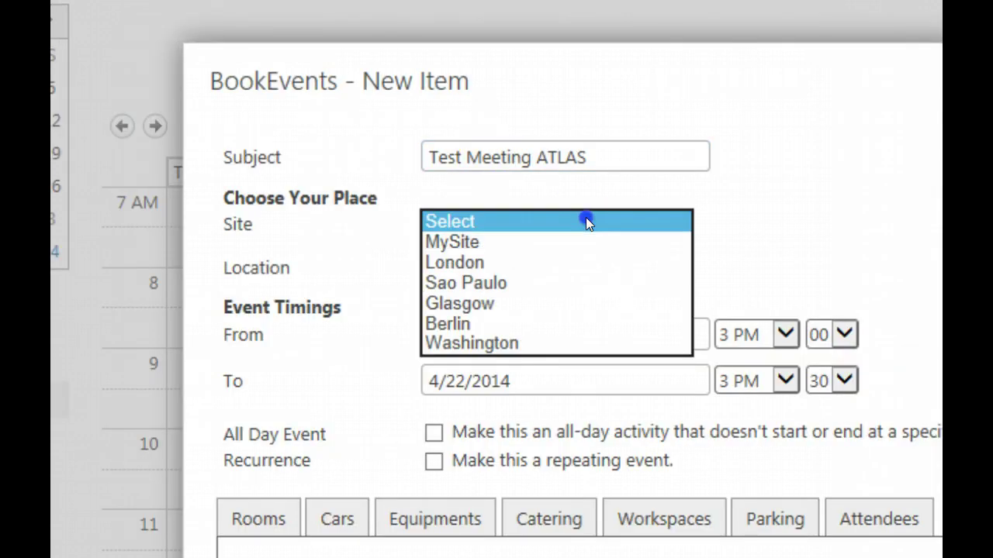
left_click(581, 259)
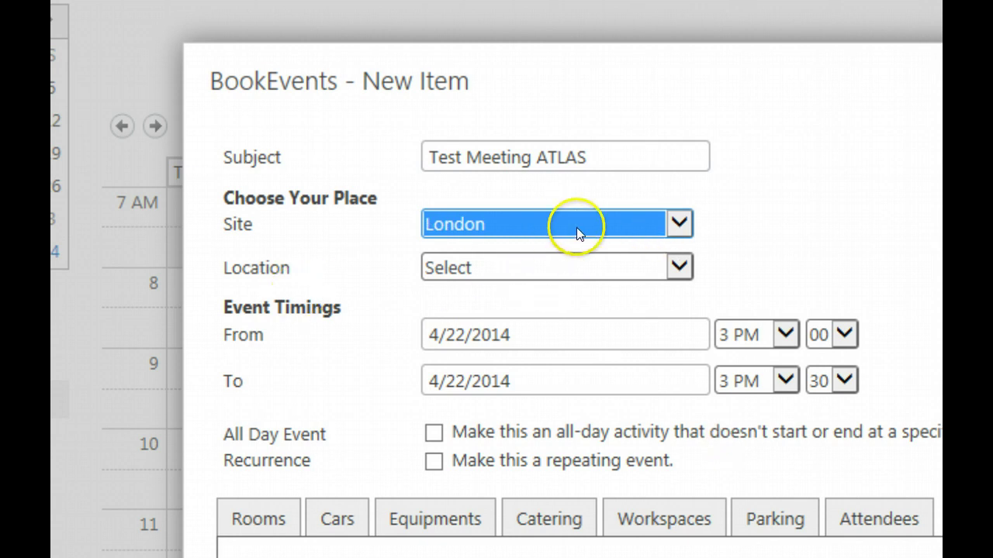
left_click(640, 270)
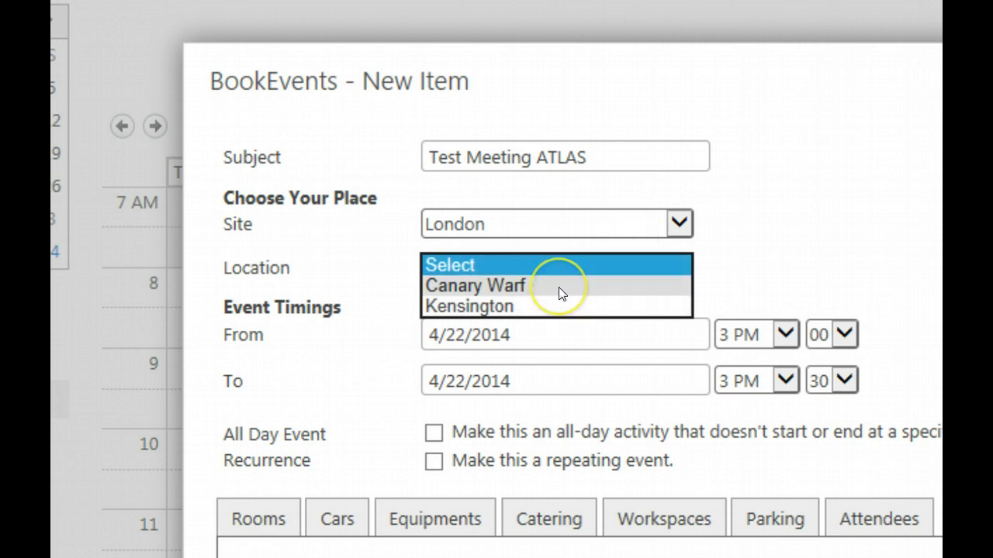
left_click(555, 307)
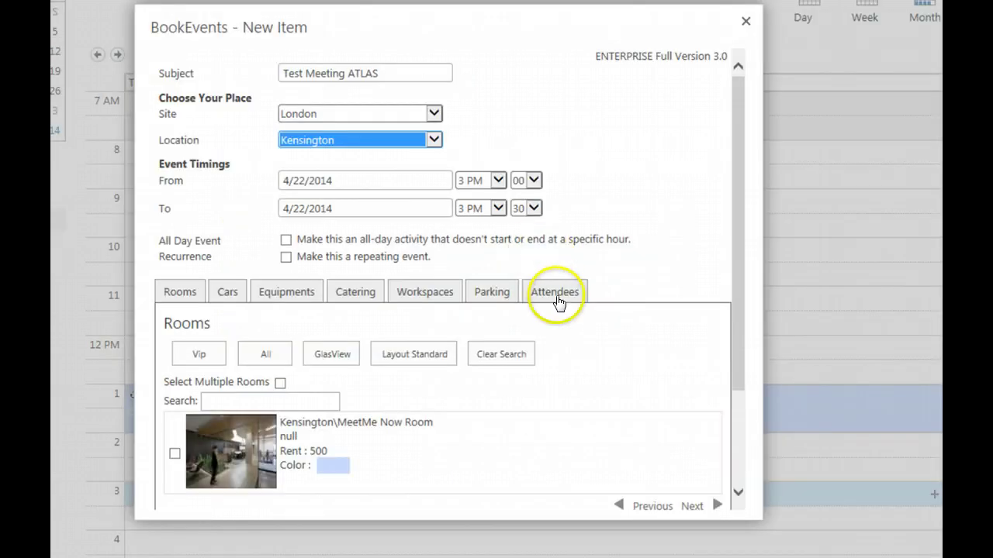
scroll(557, 302, "down", 3)
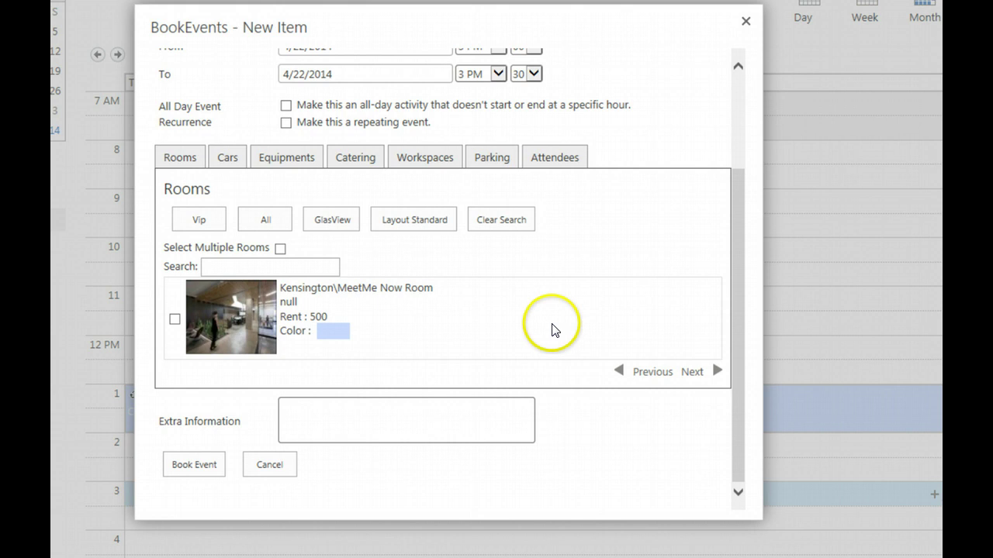
left_click(227, 160)
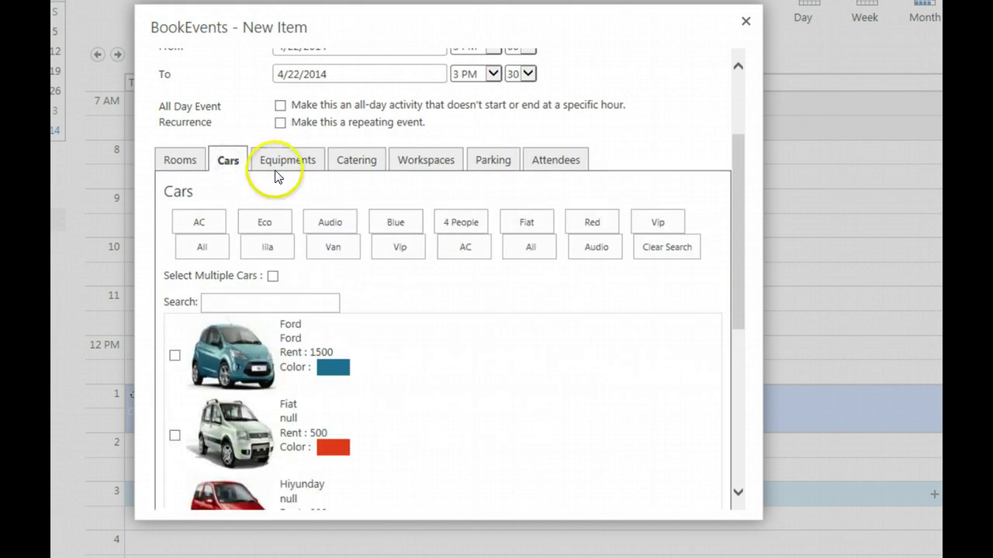
left_click(290, 167)
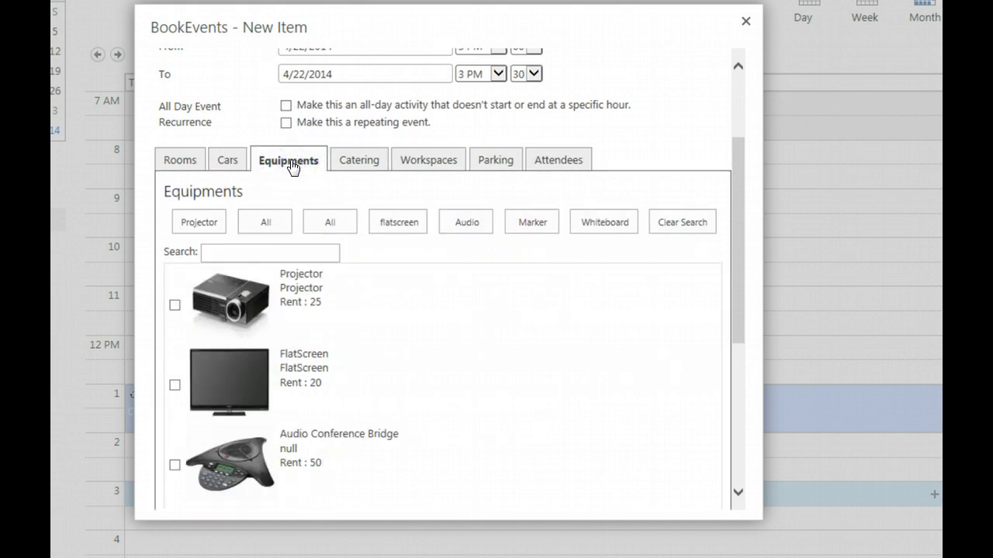
left_click(363, 169)
left_click(411, 168)
left_click(482, 230)
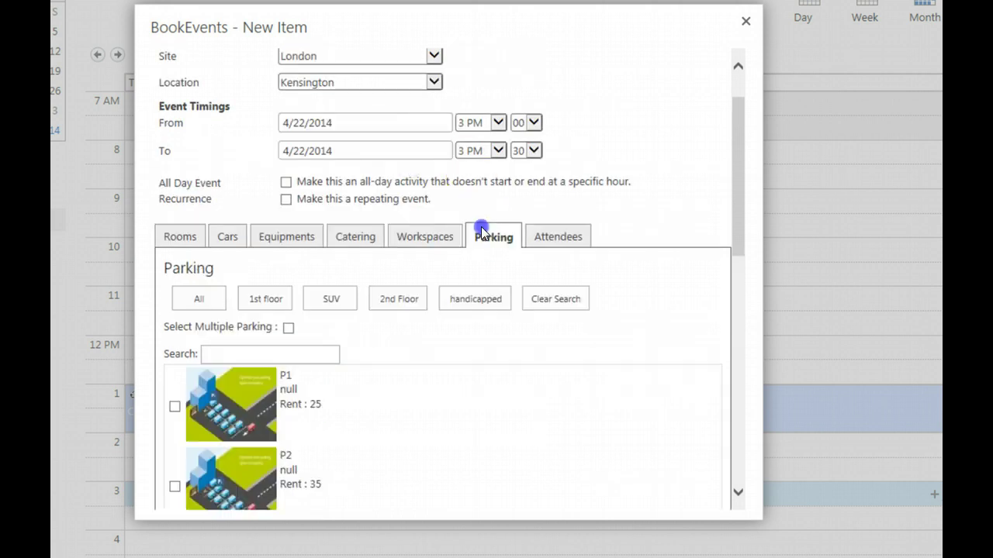
scroll(496, 287, "up", 1)
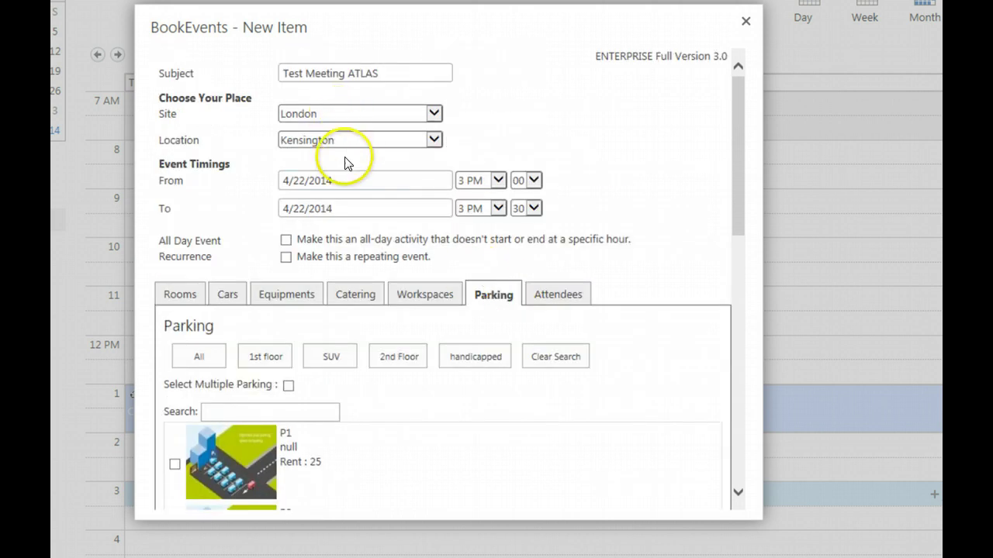
left_click(350, 186)
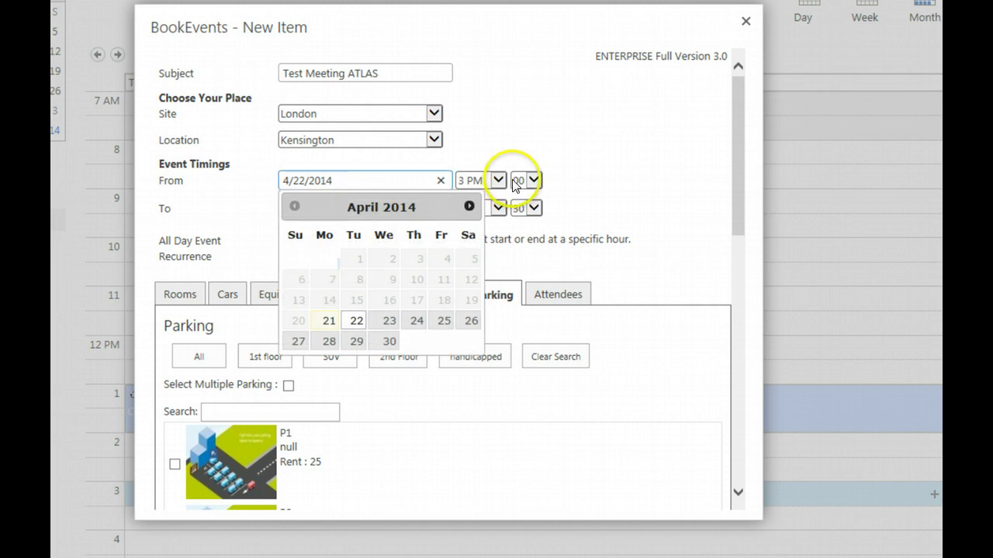
left_click(637, 185)
left_click(176, 296)
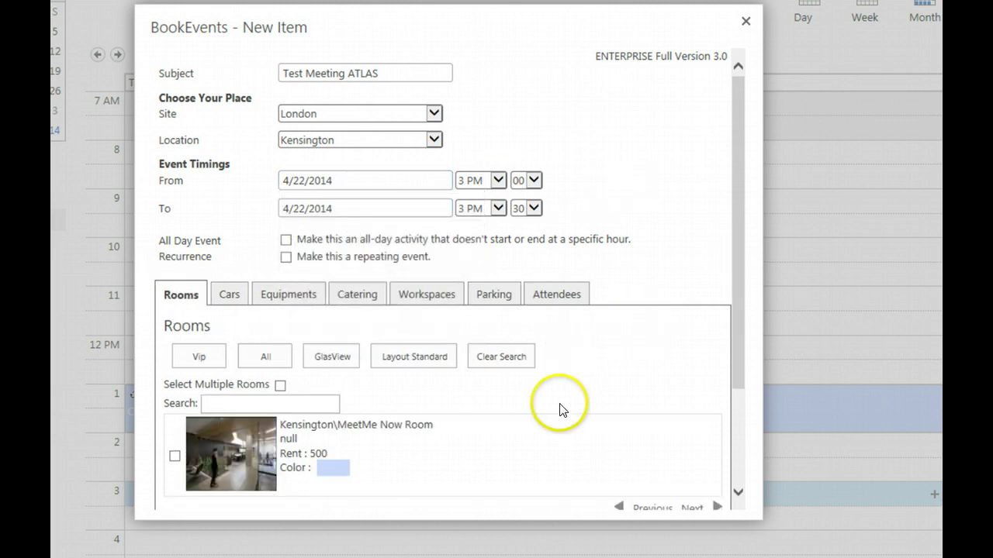
scroll(566, 411, "down", 2)
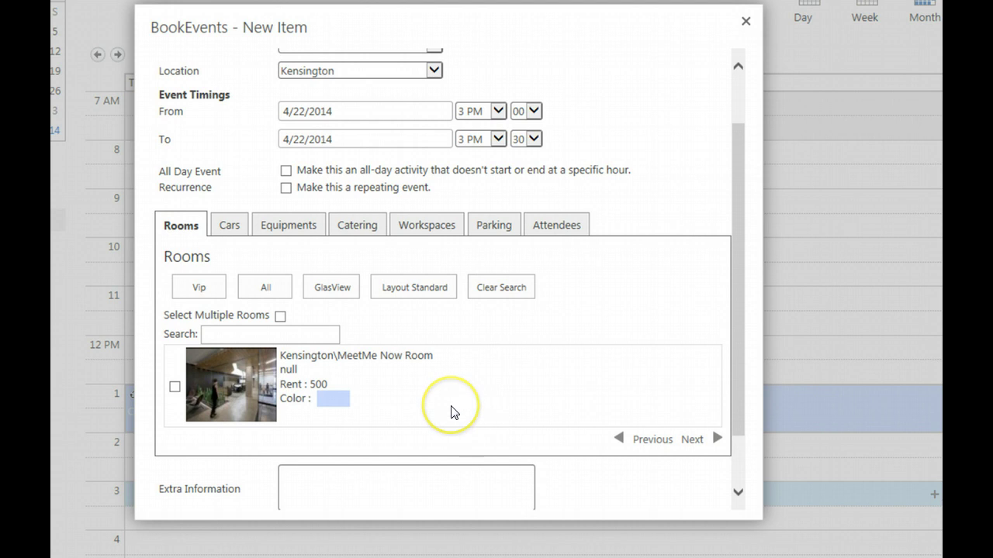
scroll(454, 412, "up", 2)
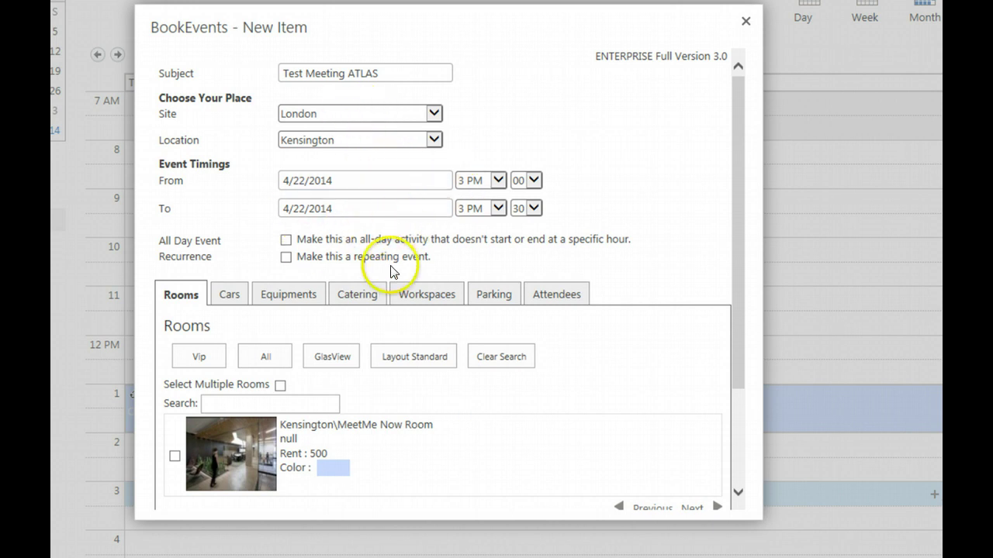
scroll(516, 393, "down", 1)
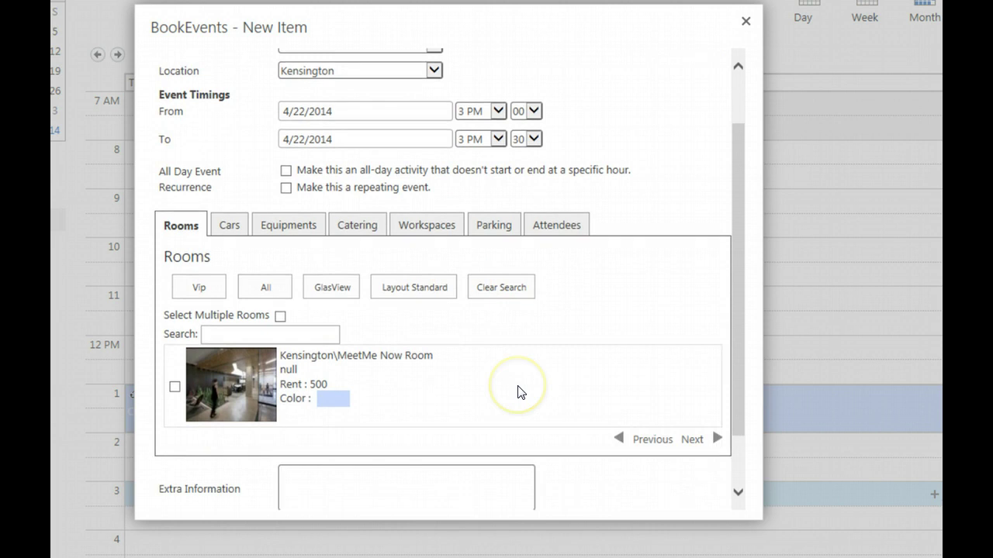
scroll(518, 393, "up", 1)
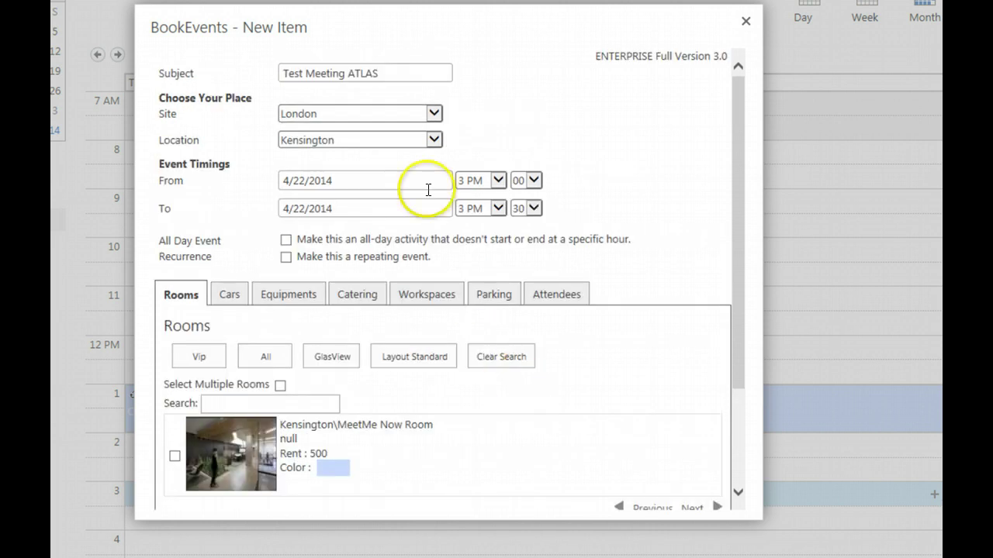
Step: Keep the site as London and switch the location to Canary Warf
left_click(412, 114)
left_click(576, 159)
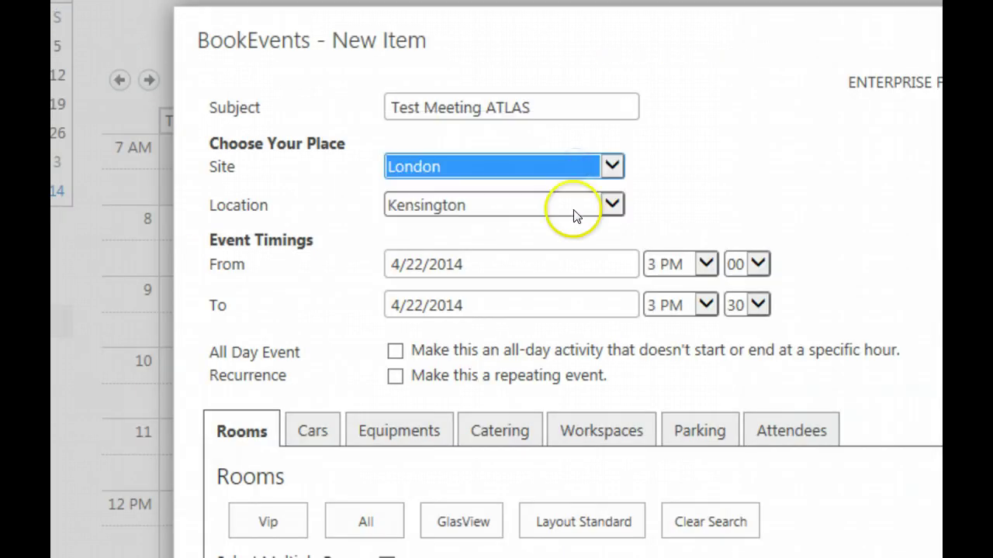
left_click(574, 205)
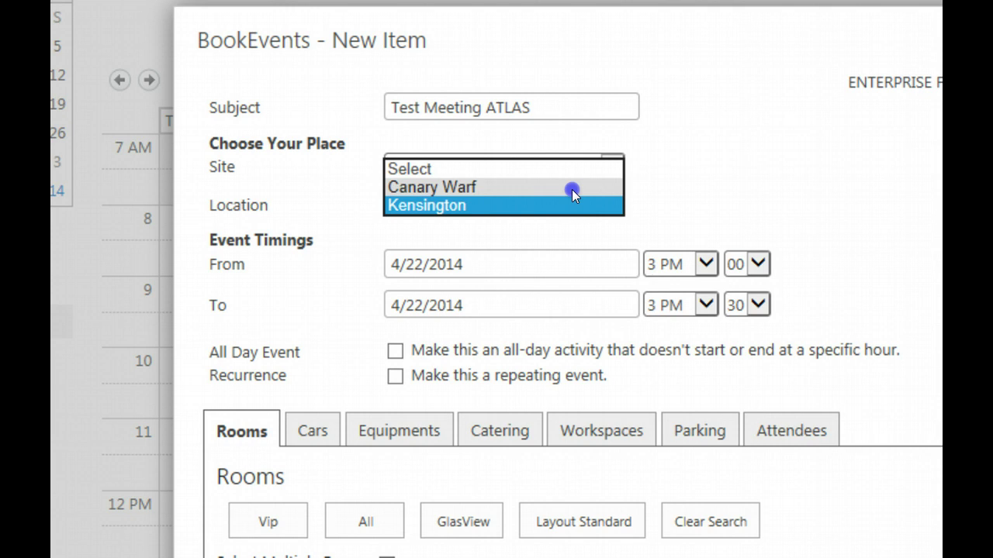
left_click(572, 189)
scroll(837, 364, "down", 6)
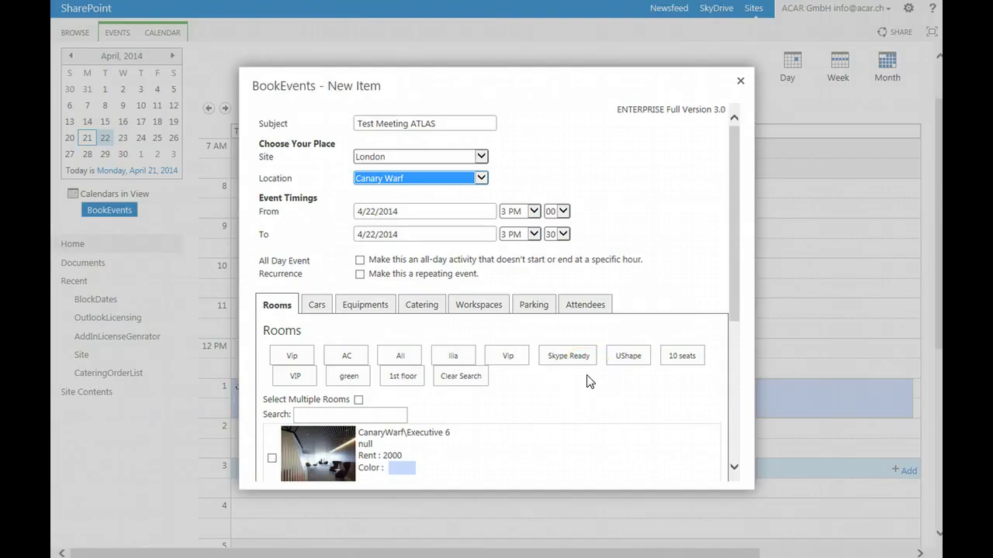
Step: Try the all-day and repeat options, then turn repeating back off
left_click(360, 261)
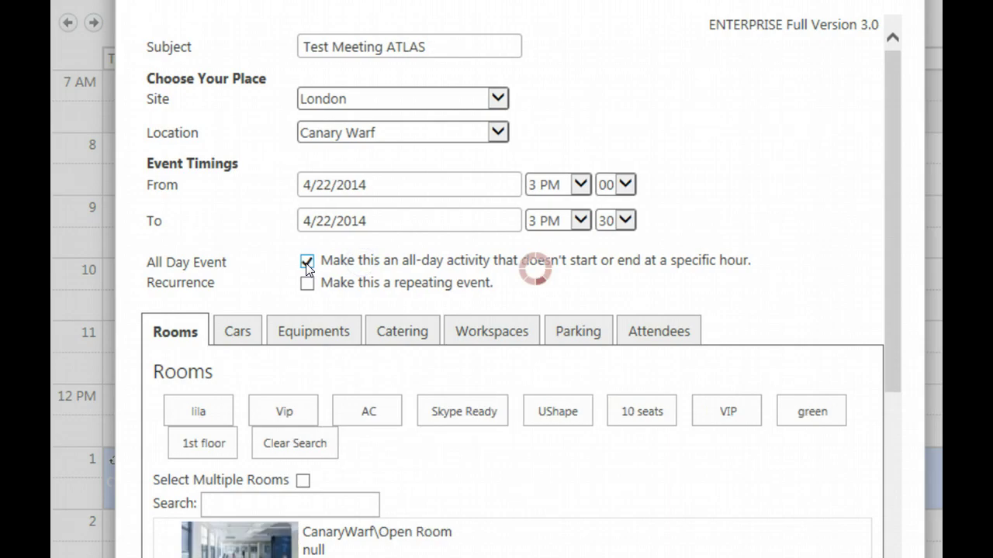
left_click(308, 283)
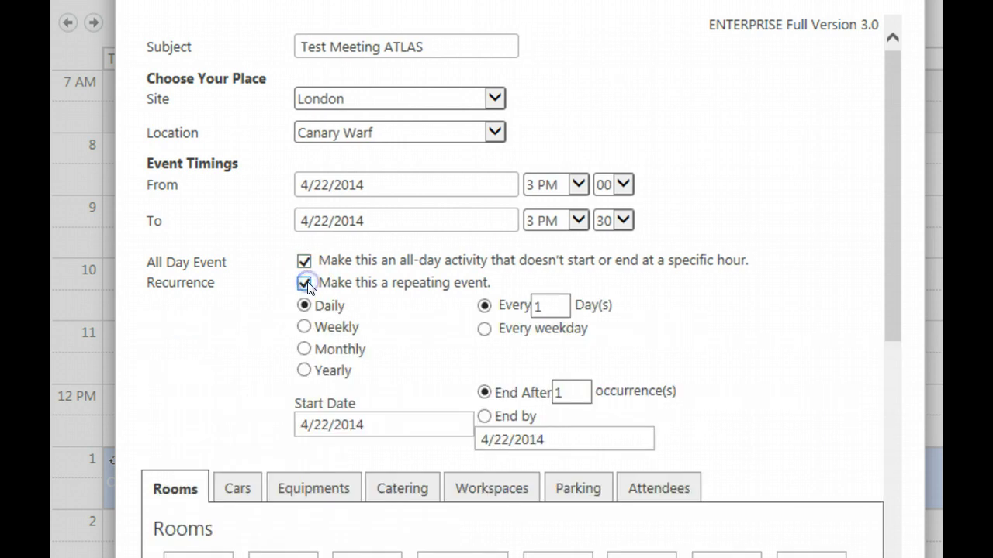
scroll(754, 380, "down", 1)
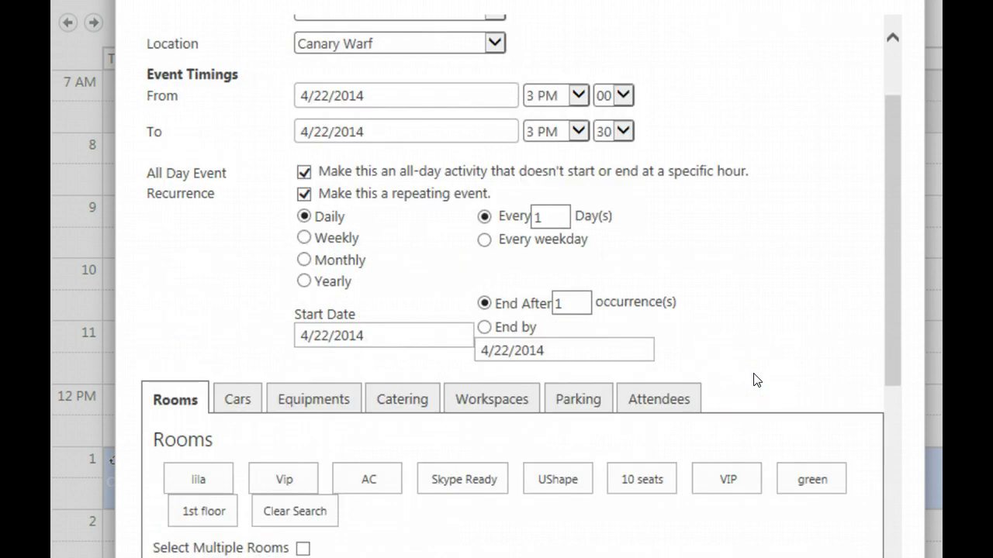
left_click(304, 194)
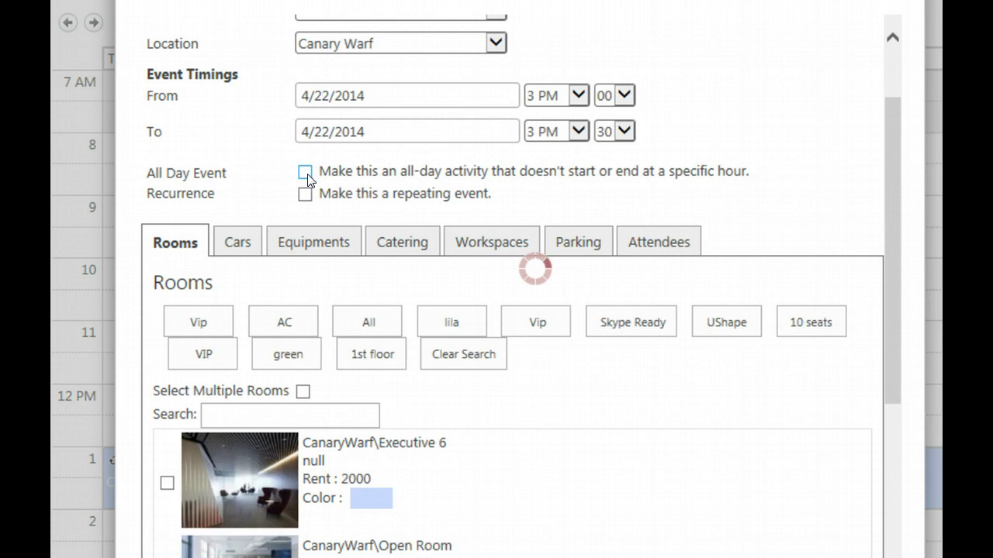
left_click(734, 436)
scroll(735, 442, "up", 1)
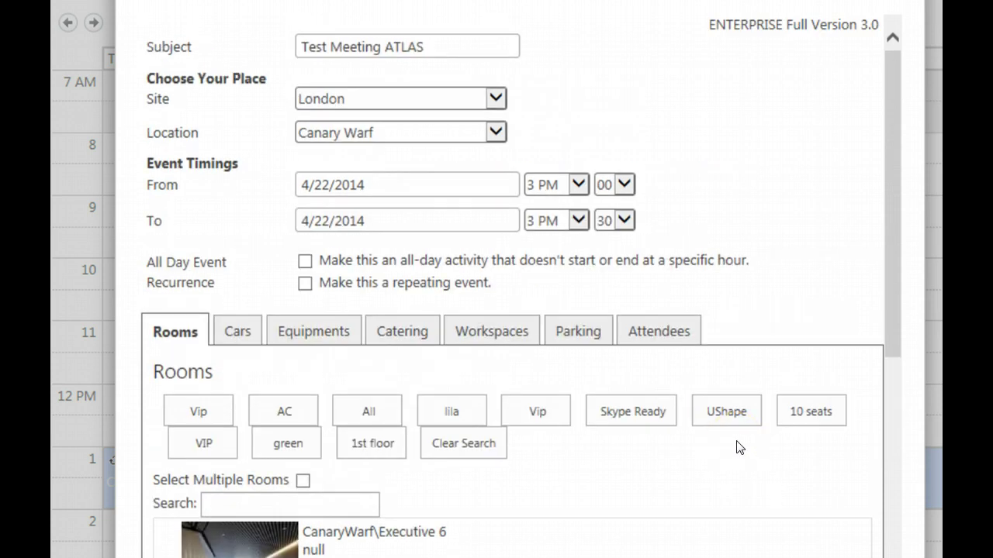
scroll(739, 447, "down", 3)
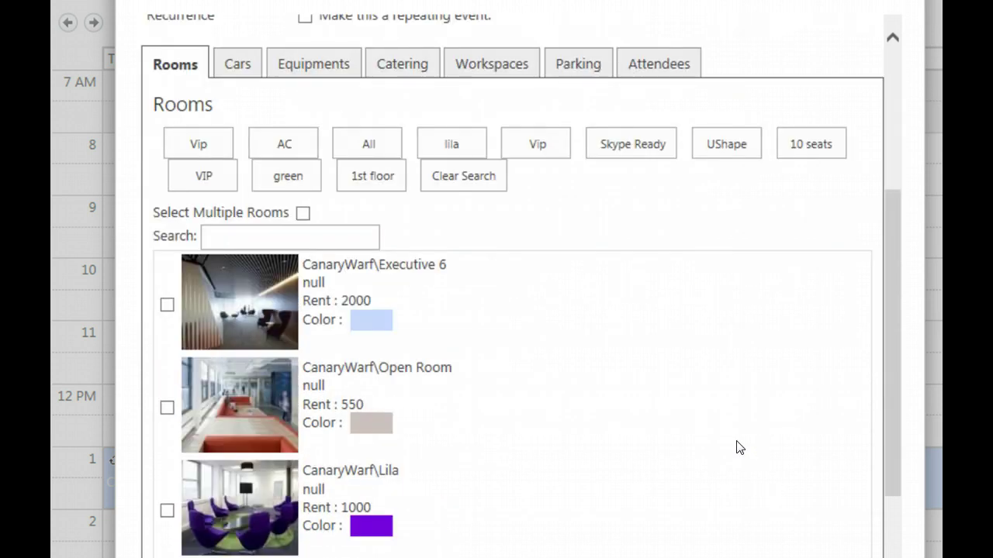
scroll(739, 447, "up", 3)
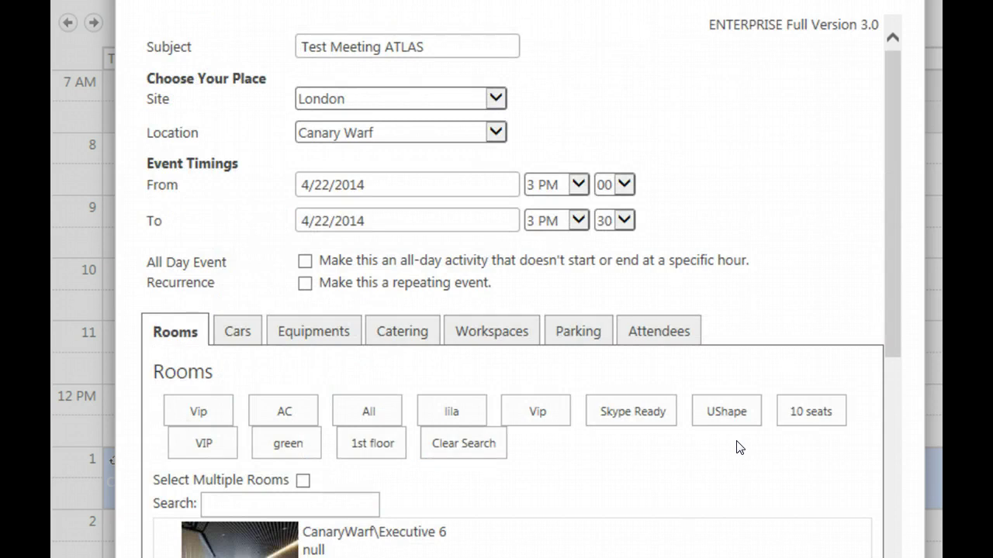
Step: Set the booking to end at 6 PM and tick the CanaryWarf\Lila room
left_click(567, 221)
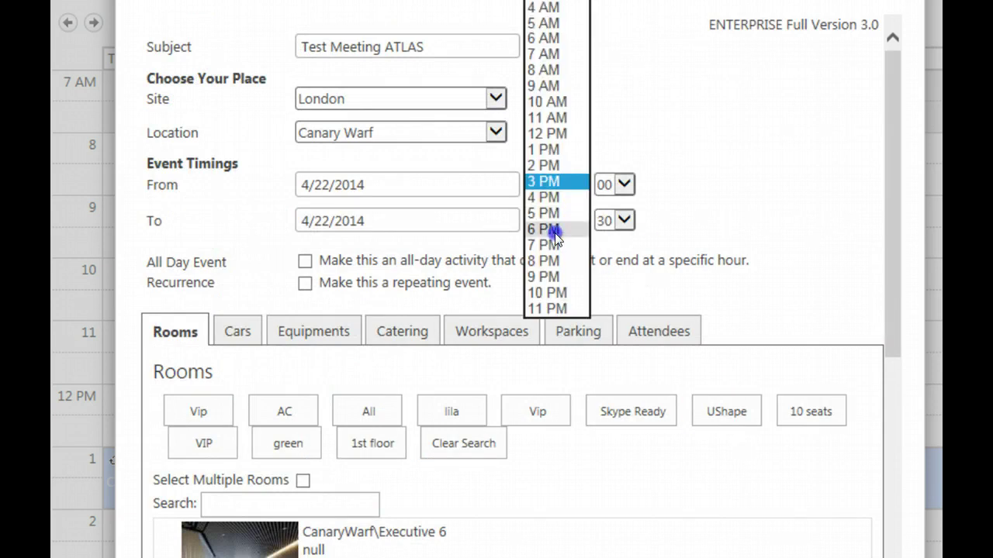
left_click(555, 233)
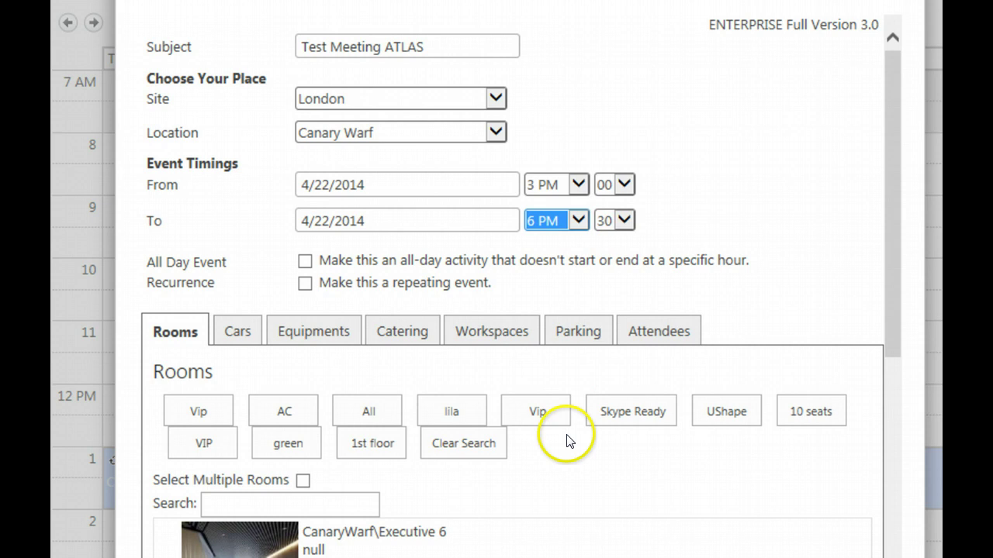
scroll(572, 452, "down", 1)
scroll(644, 501, "down", 2)
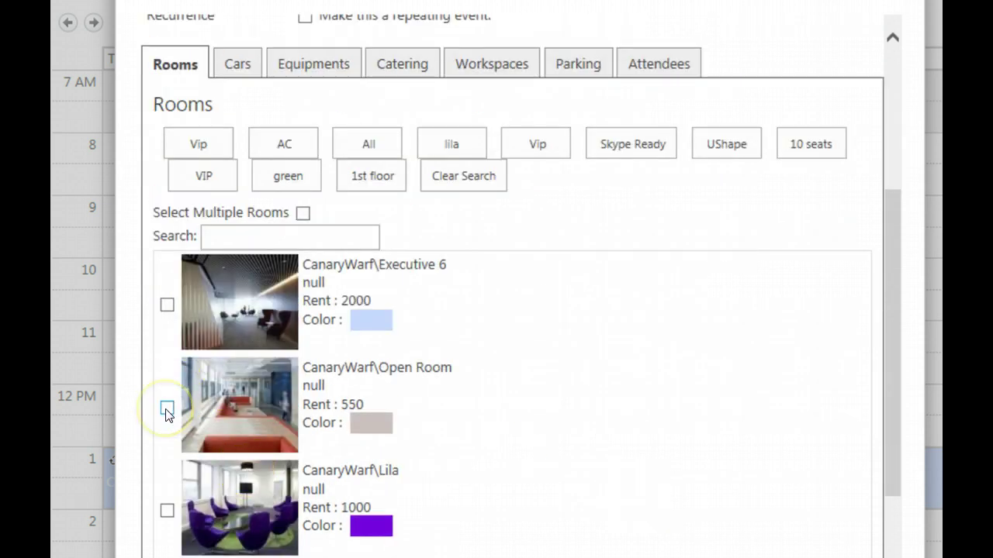
left_click(167, 510)
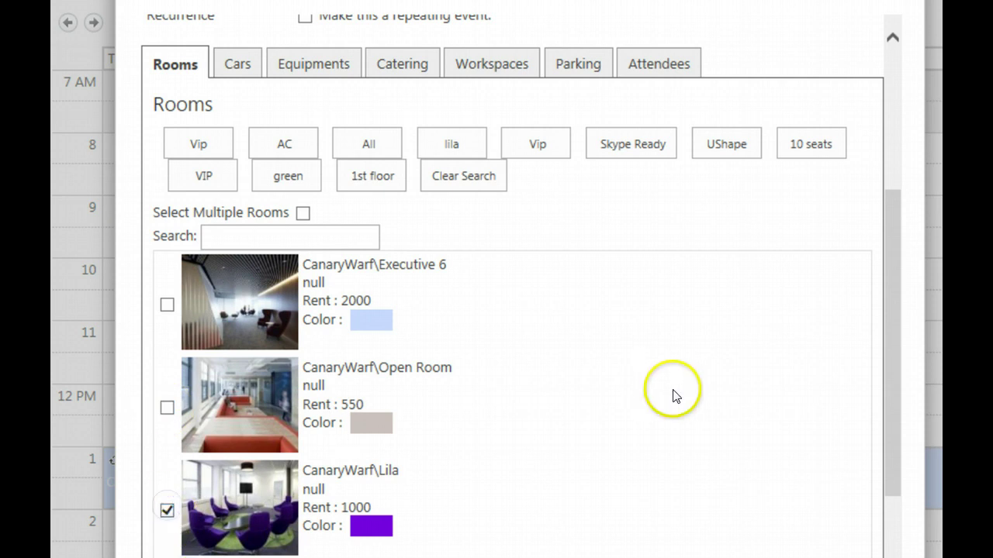
scroll(675, 397, "down", 2)
left_click(425, 484)
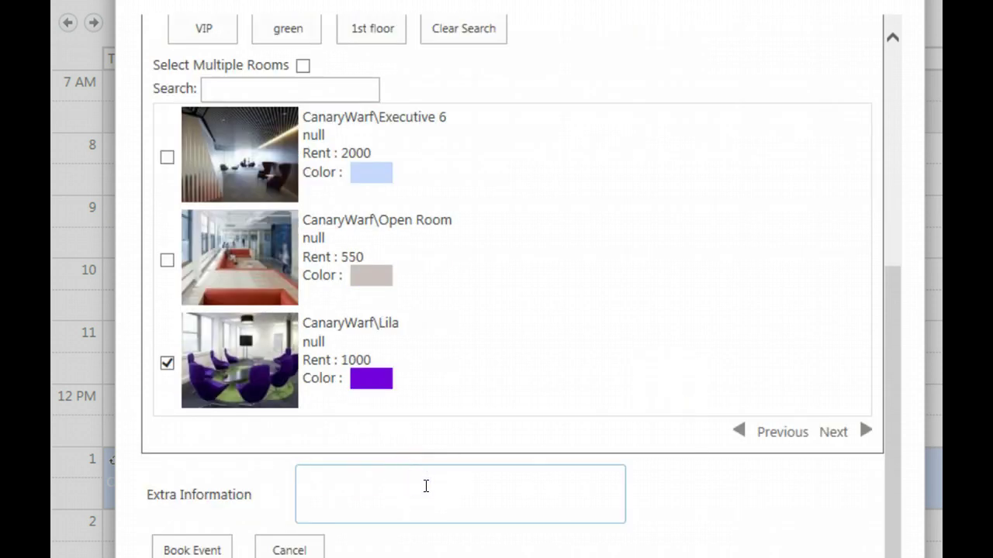
Step: Book Test Meeting ATLAS, confirm the save, and close the Outlook approval email
left_click(191, 548)
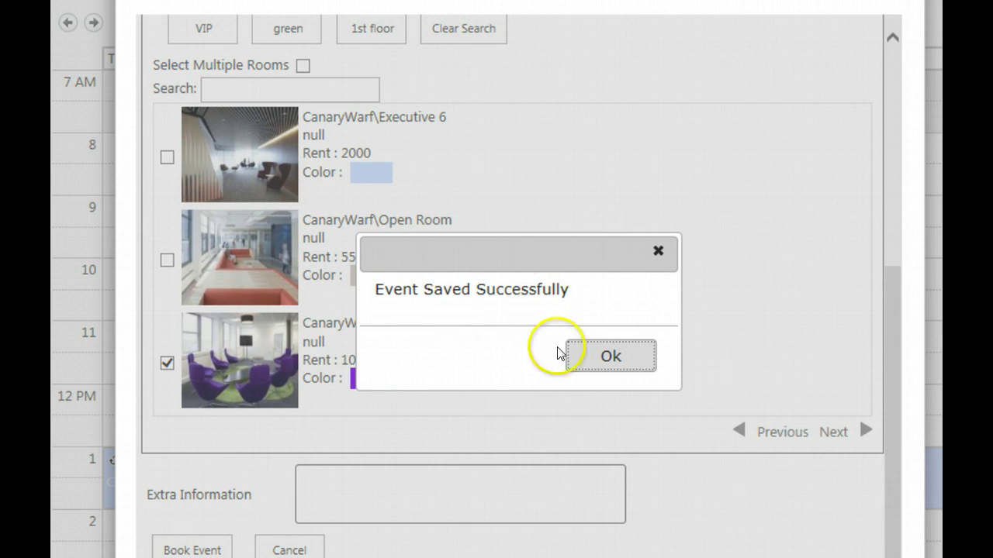
left_click(630, 369)
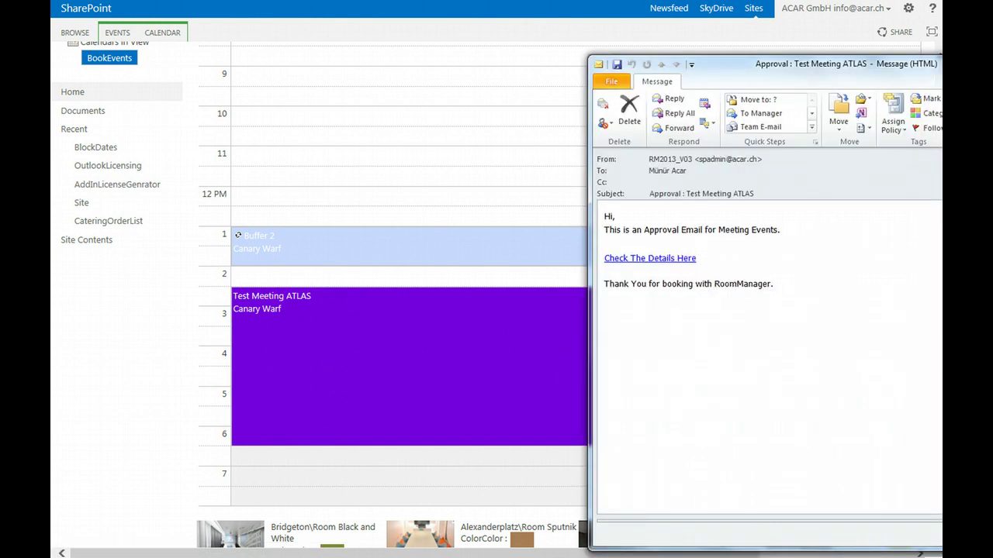
left_click_drag(853, 63, 830, 26)
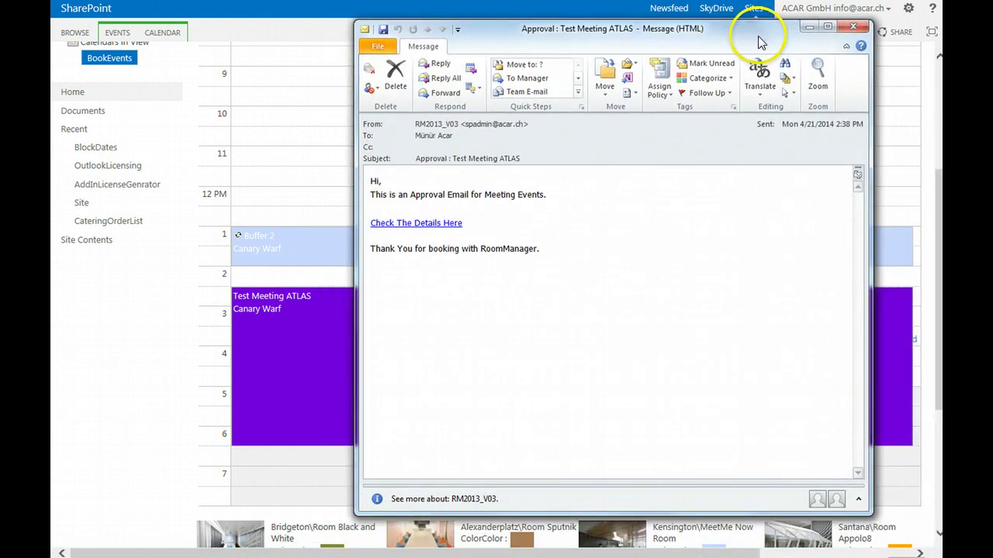
left_click_drag(750, 23, 869, 244)
left_click(853, 228)
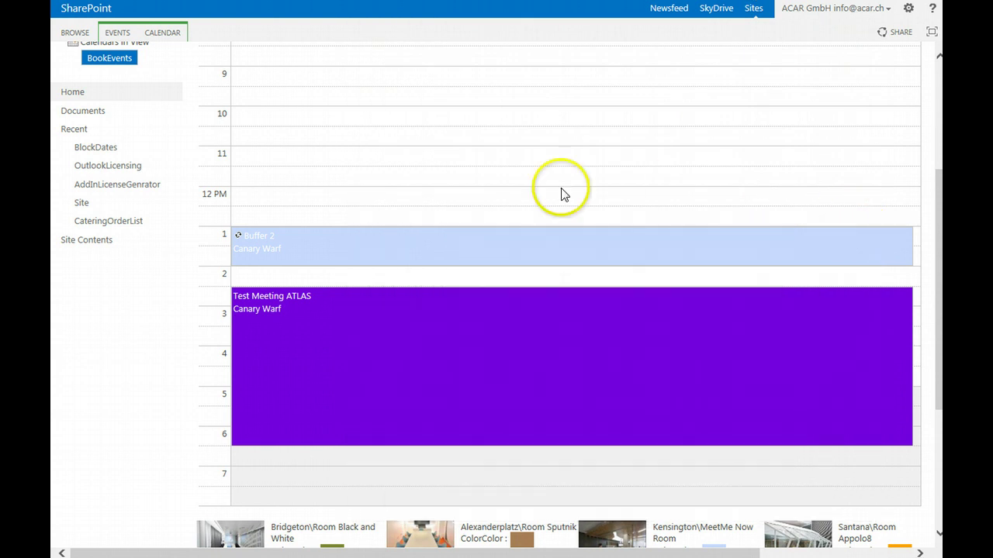
Step: Open Test Meeting ATLAS from the calendar and switch it into edit mode
left_click(267, 304)
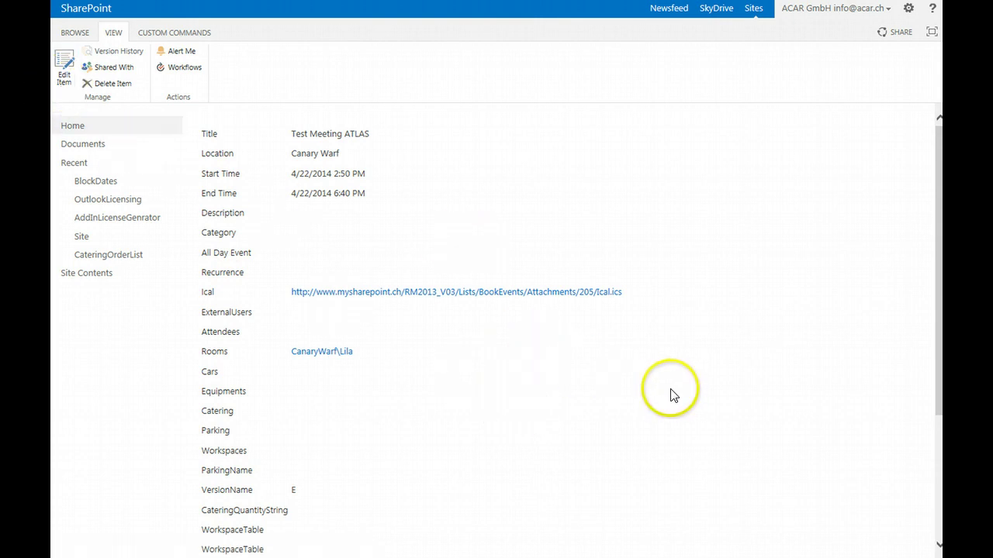
scroll(563, 345, "down", 3)
scroll(564, 346, "up", 3)
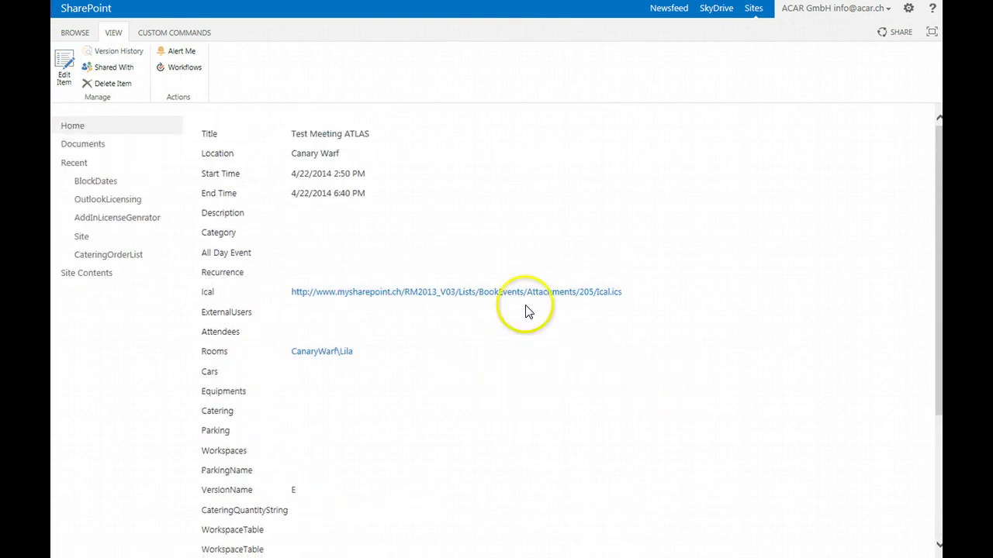
left_click(63, 74)
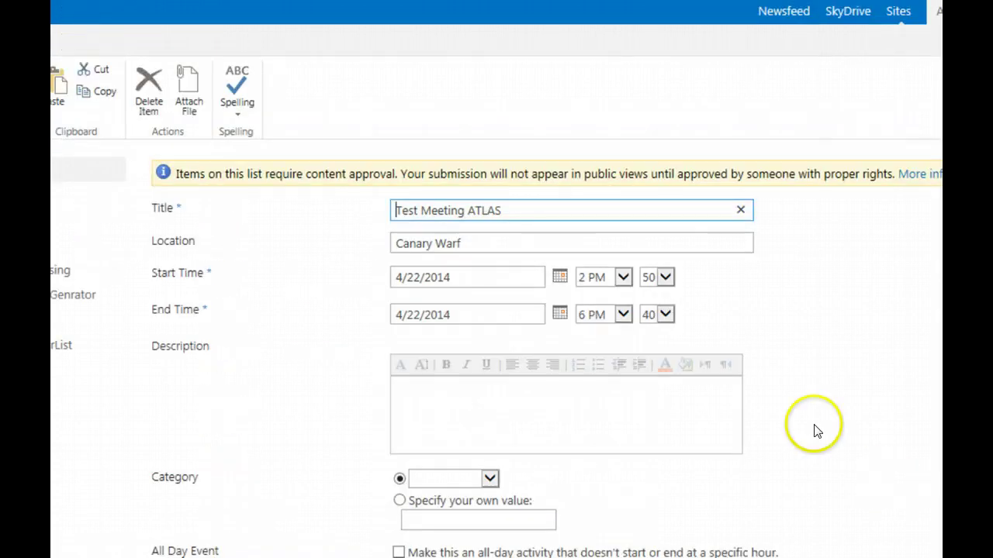
Step: Keep the start hour at 2 PM, then cancel the edit form without saving
left_click(623, 314)
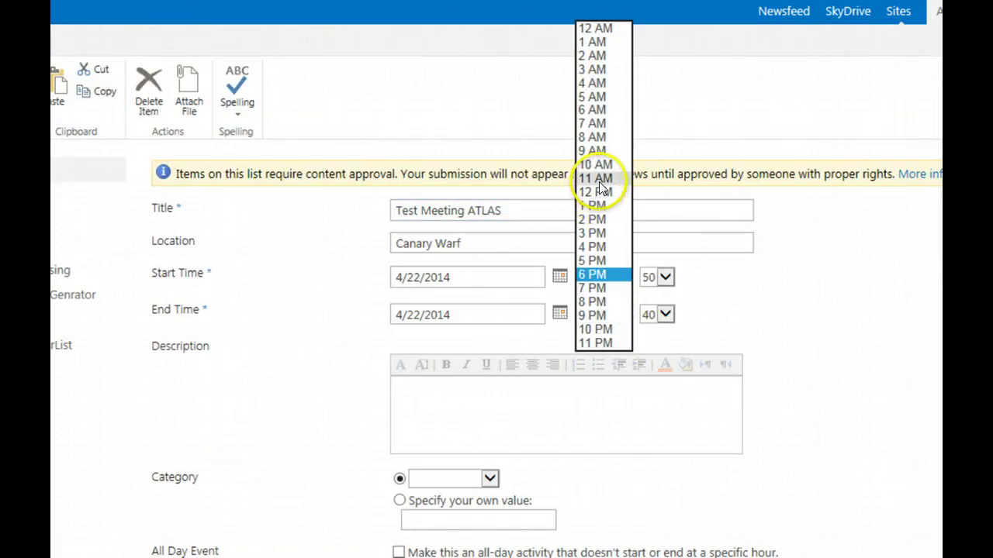
left_click(593, 220)
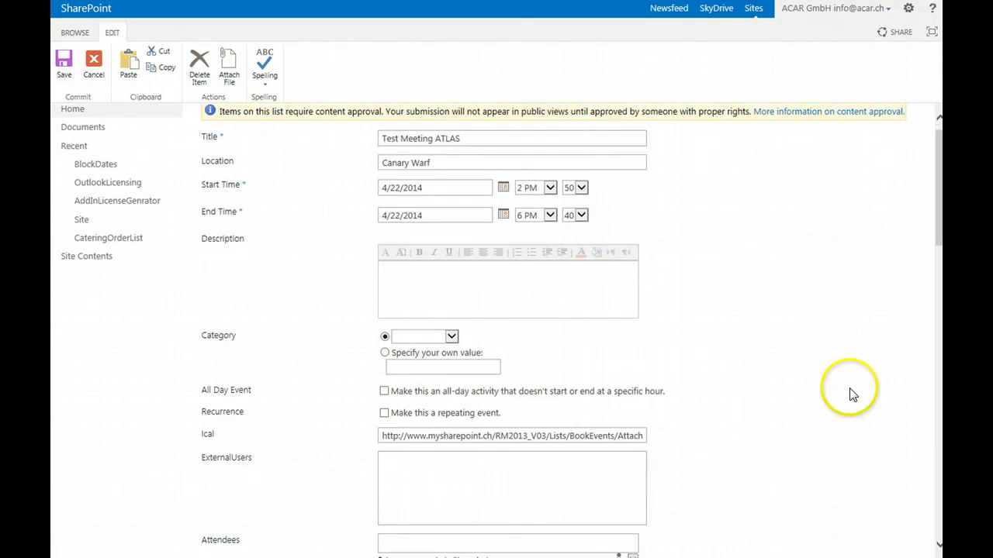
scroll(849, 394, "down", 5)
scroll(850, 394, "down", 1)
scroll(848, 394, "down", 7)
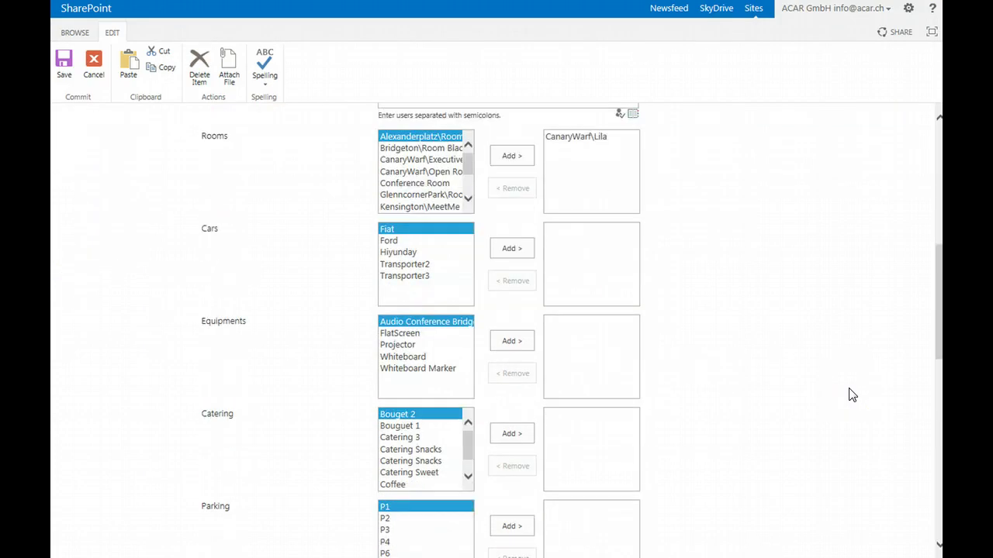
scroll(850, 395, "down", 3)
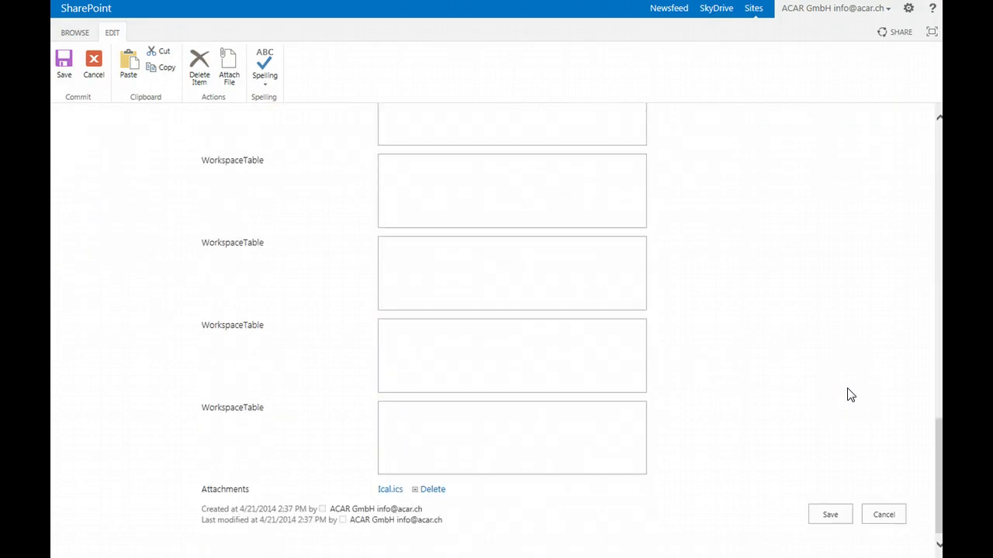
scroll(849, 395, "up", 15)
scroll(848, 395, "down", 15)
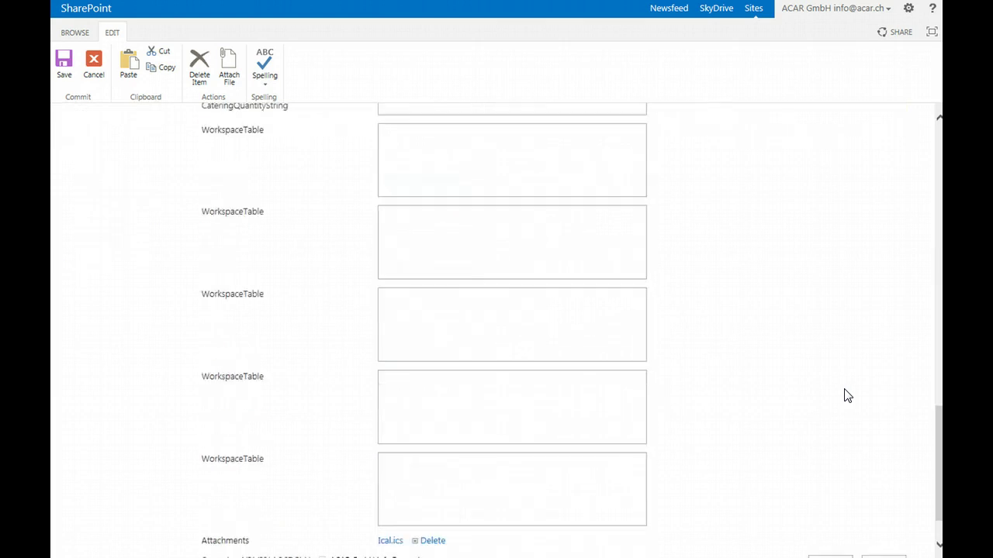
left_click(882, 506)
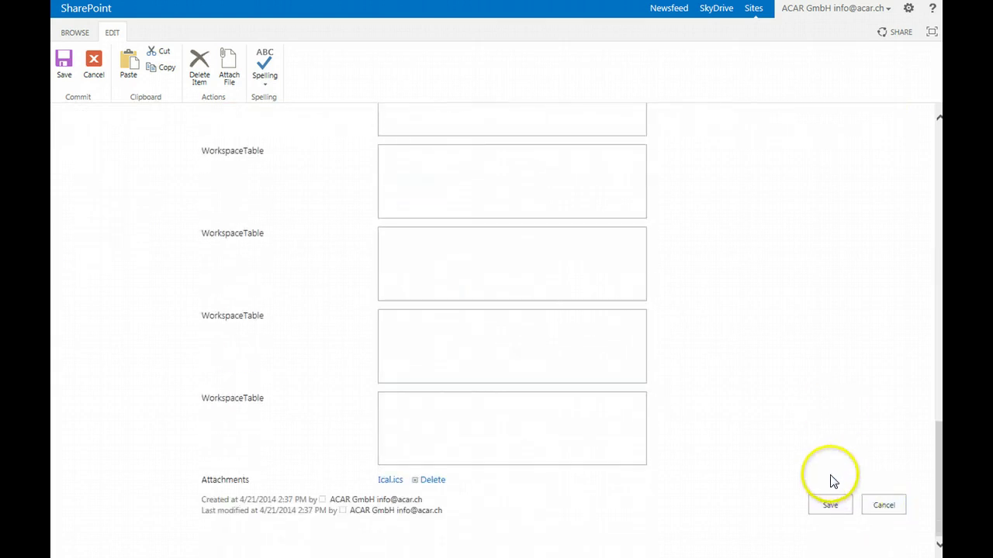